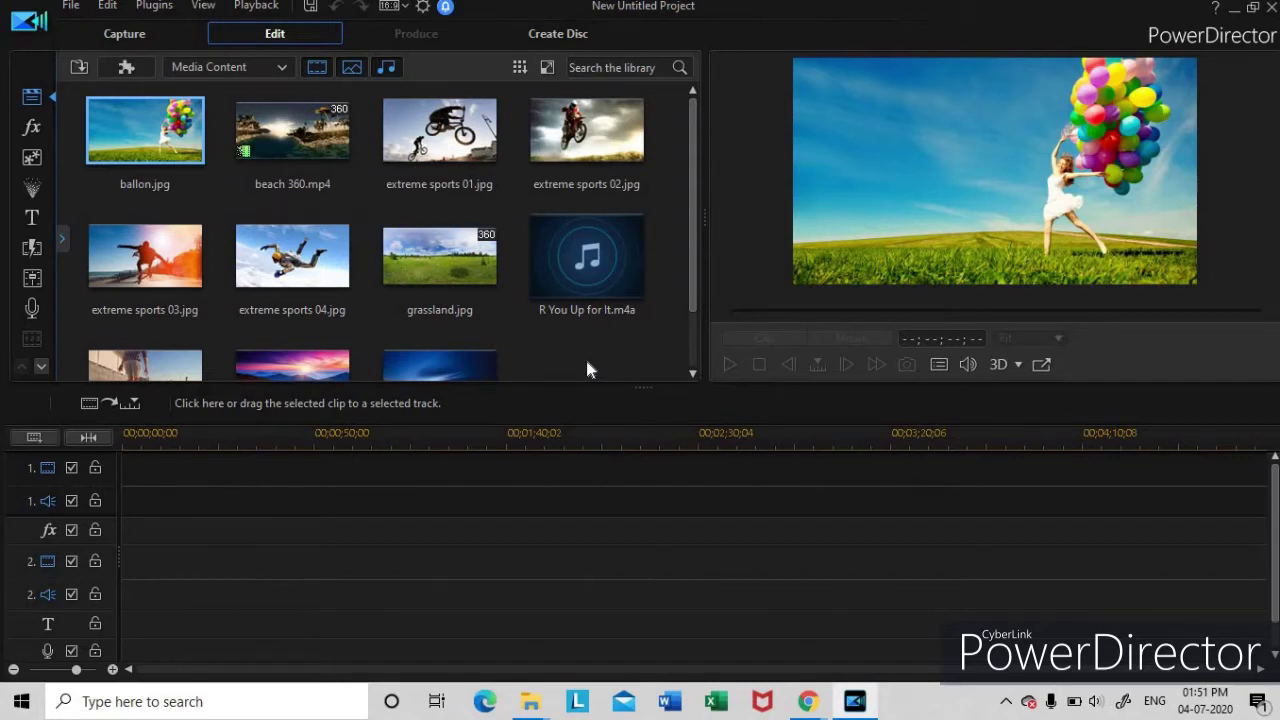
# - Delete all sample media from the library and import the video "How to merge multiple music (1)" from the scrn recordr folder
pyautogui.hotkey('ctrl', 'a')
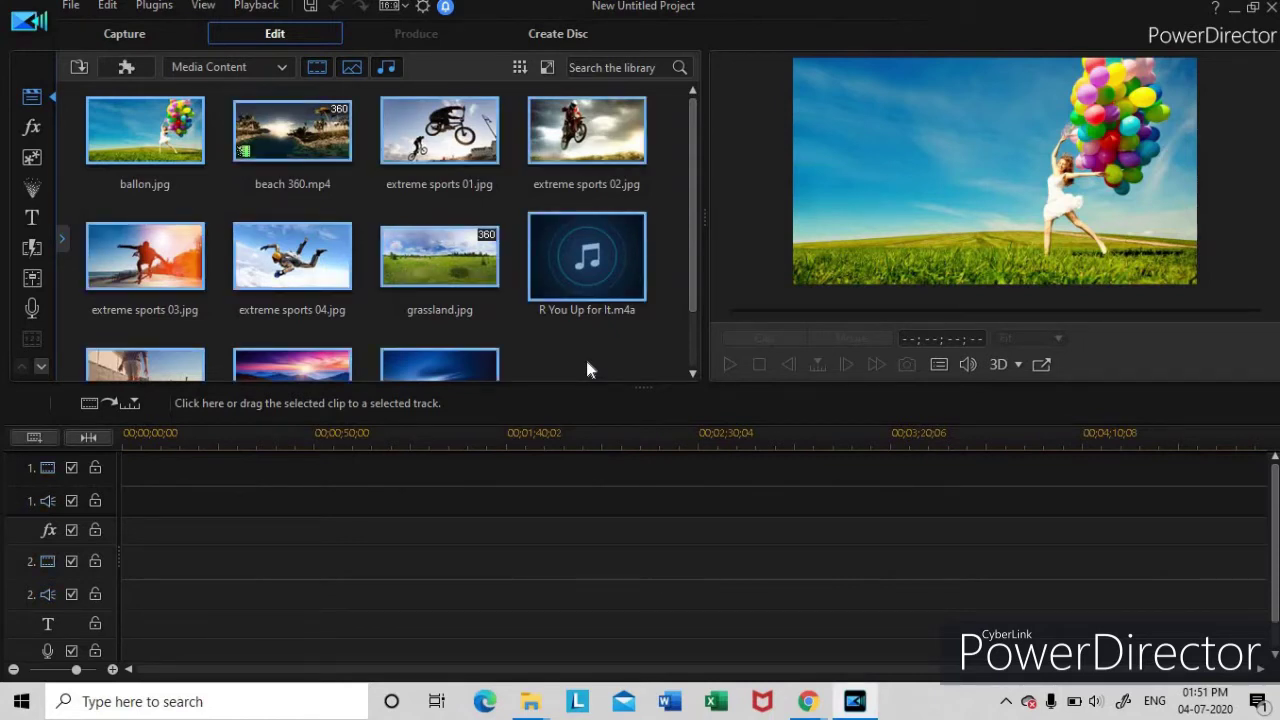
pyautogui.press('Delete')
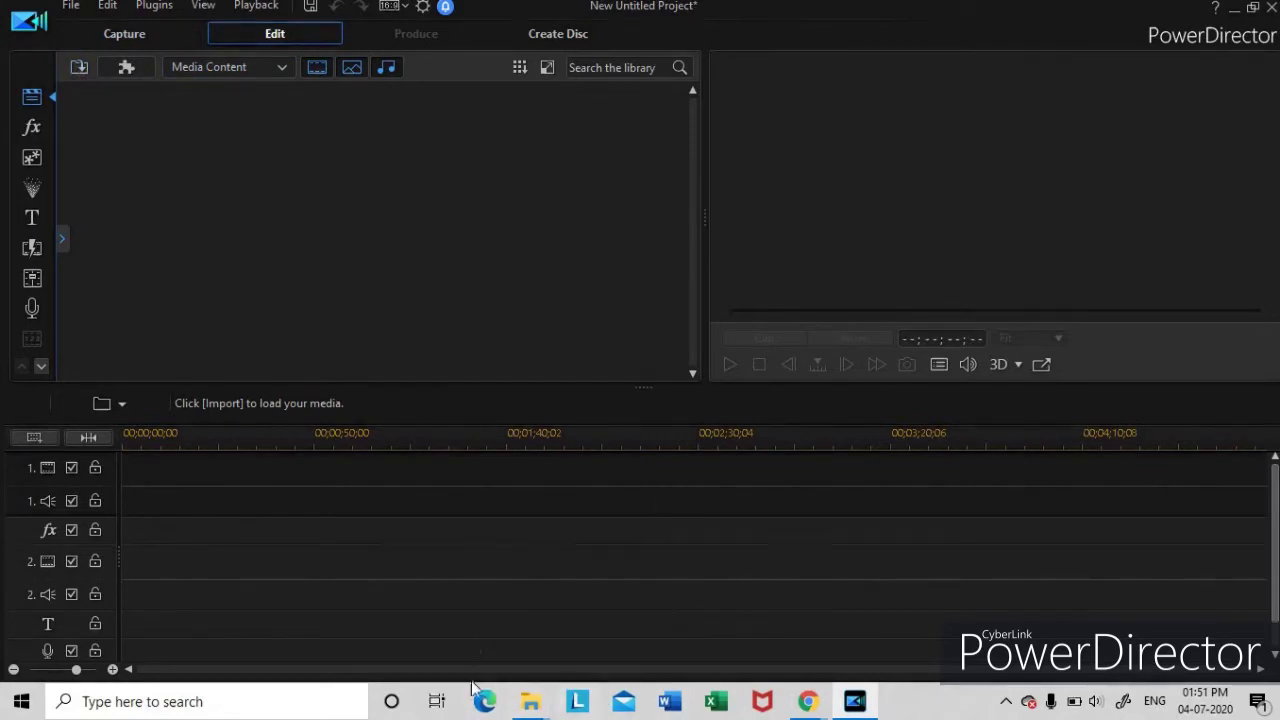
pyautogui.moveTo(557, 710)
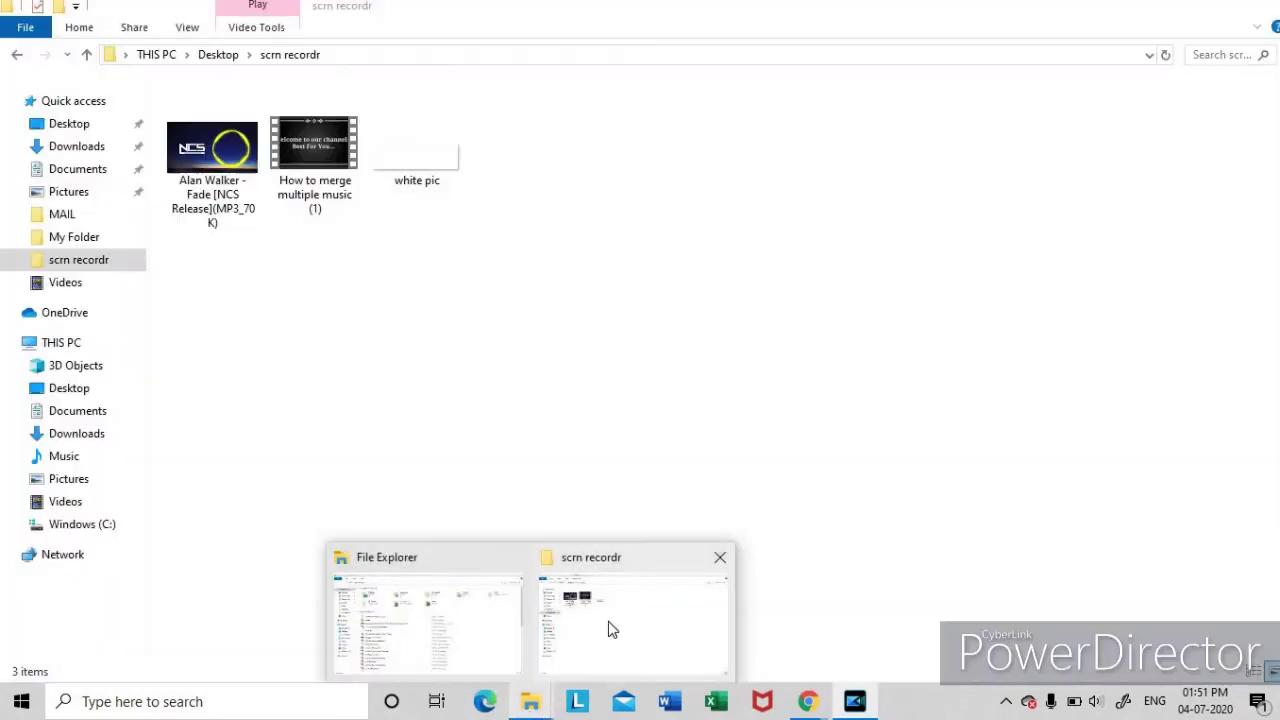
pyautogui.click(609, 630)
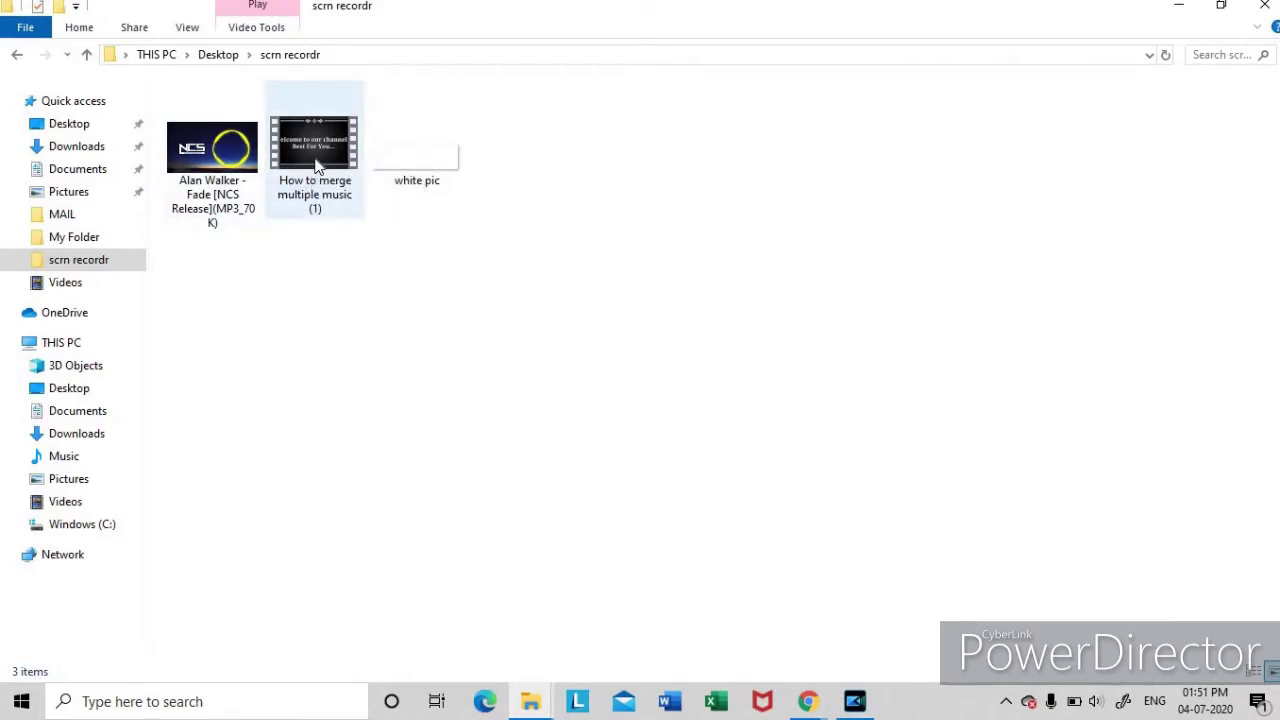
pyautogui.moveTo(320, 162); pyautogui.dragTo(412, 216)
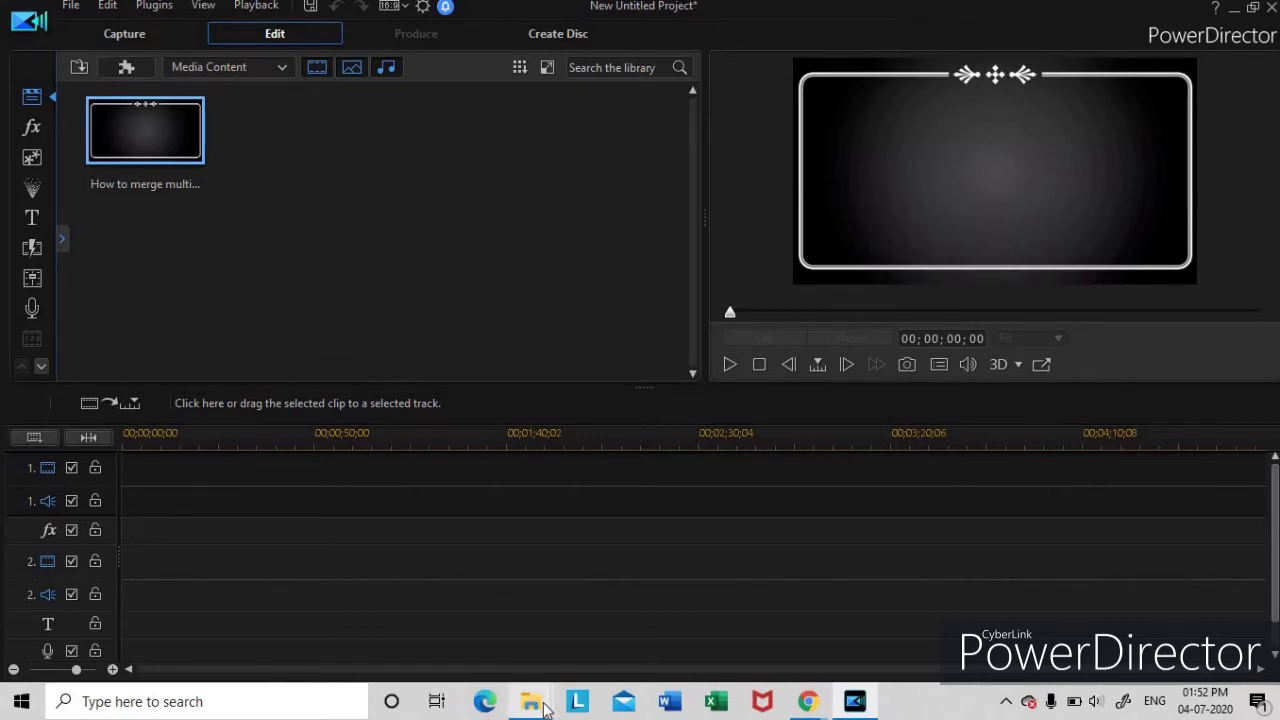
# - Import the Alan Walker - Fade audio file from the scrn recordr folder into the media library
pyautogui.moveTo(545, 708)
pyautogui.click(628, 632)
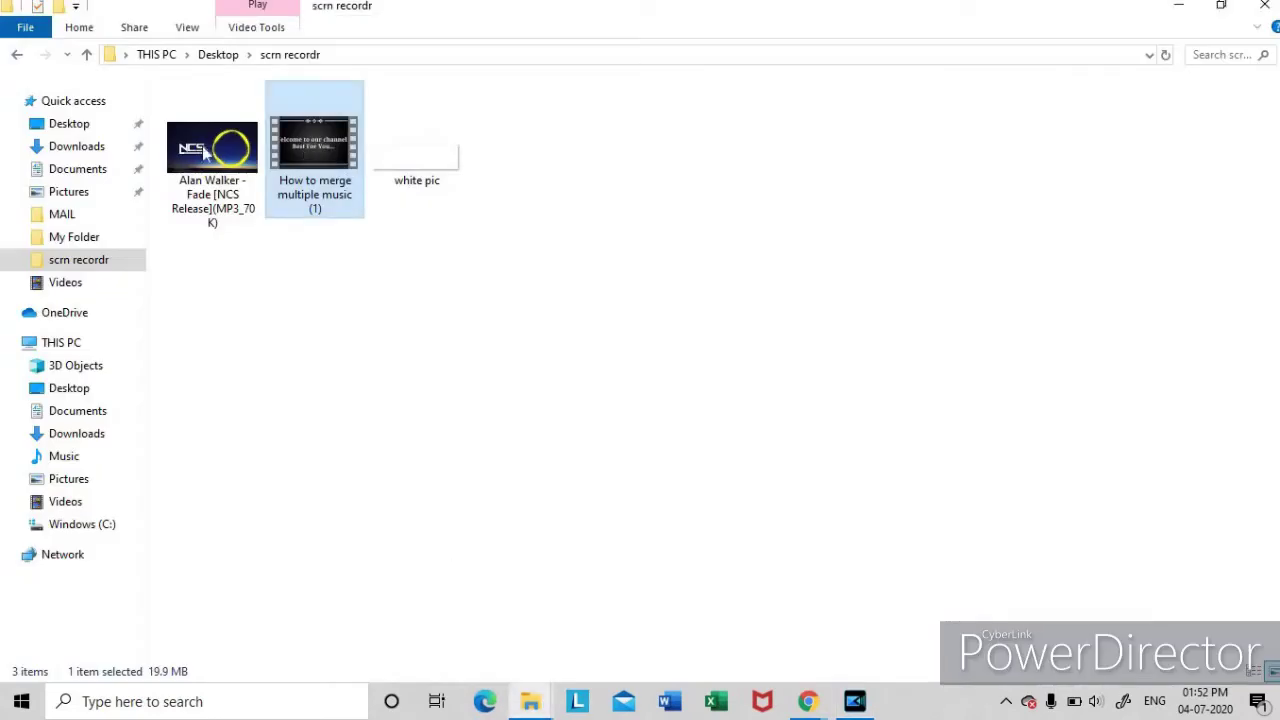
pyautogui.click(204, 150)
pyautogui.moveTo(206, 178); pyautogui.dragTo(407, 220)
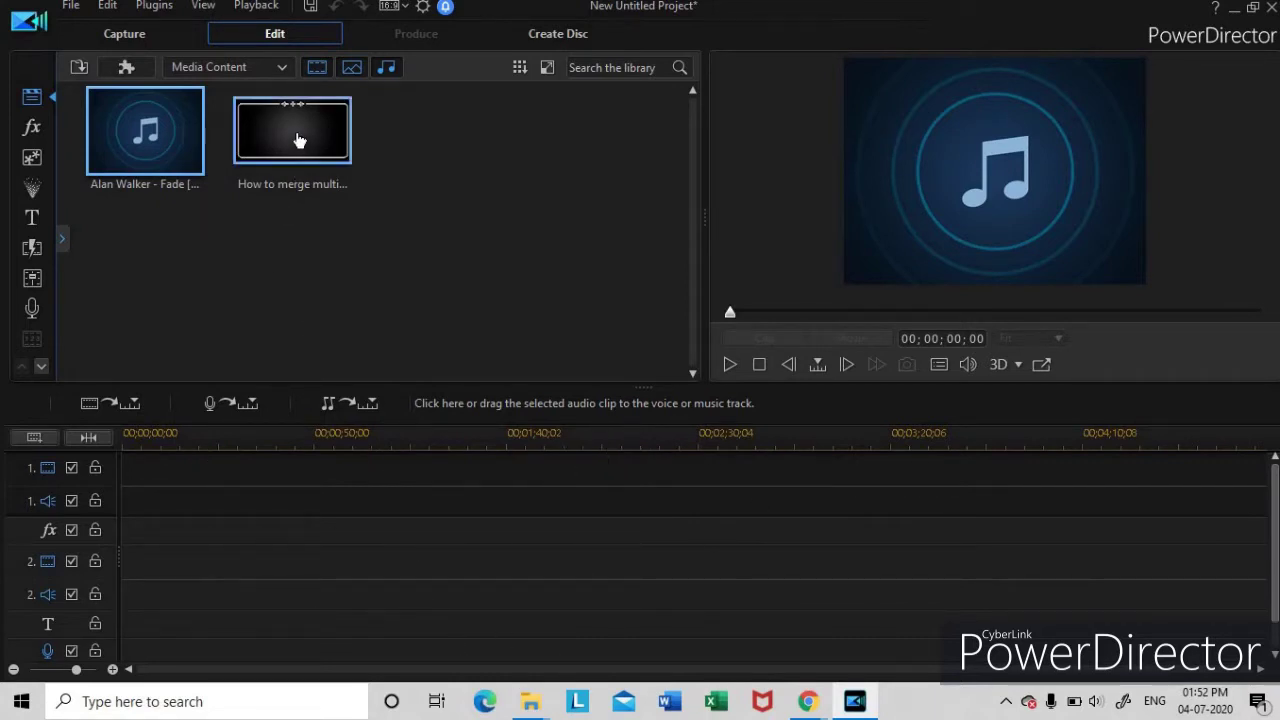
# - Place the "How to merge multiple music (1)" clip at the start of video track 1 and preview several parts of it
pyautogui.moveTo(282, 138); pyautogui.dragTo(126, 488)
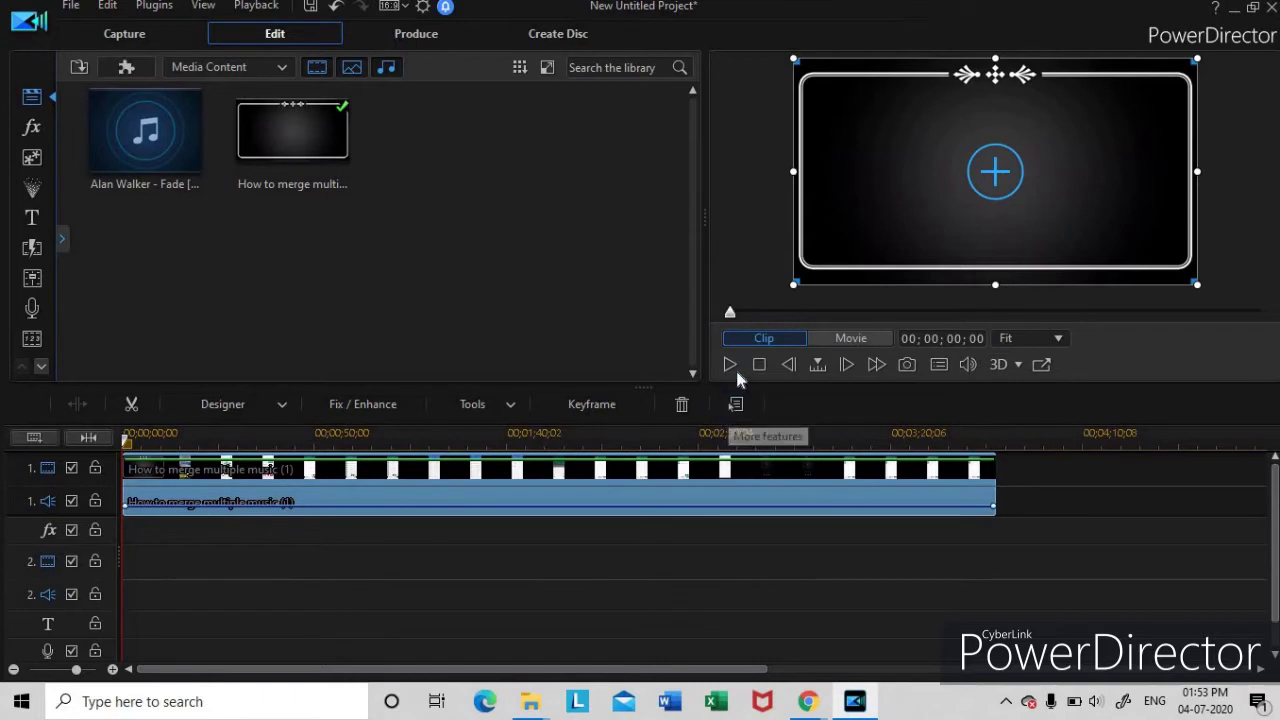
pyautogui.click(730, 366)
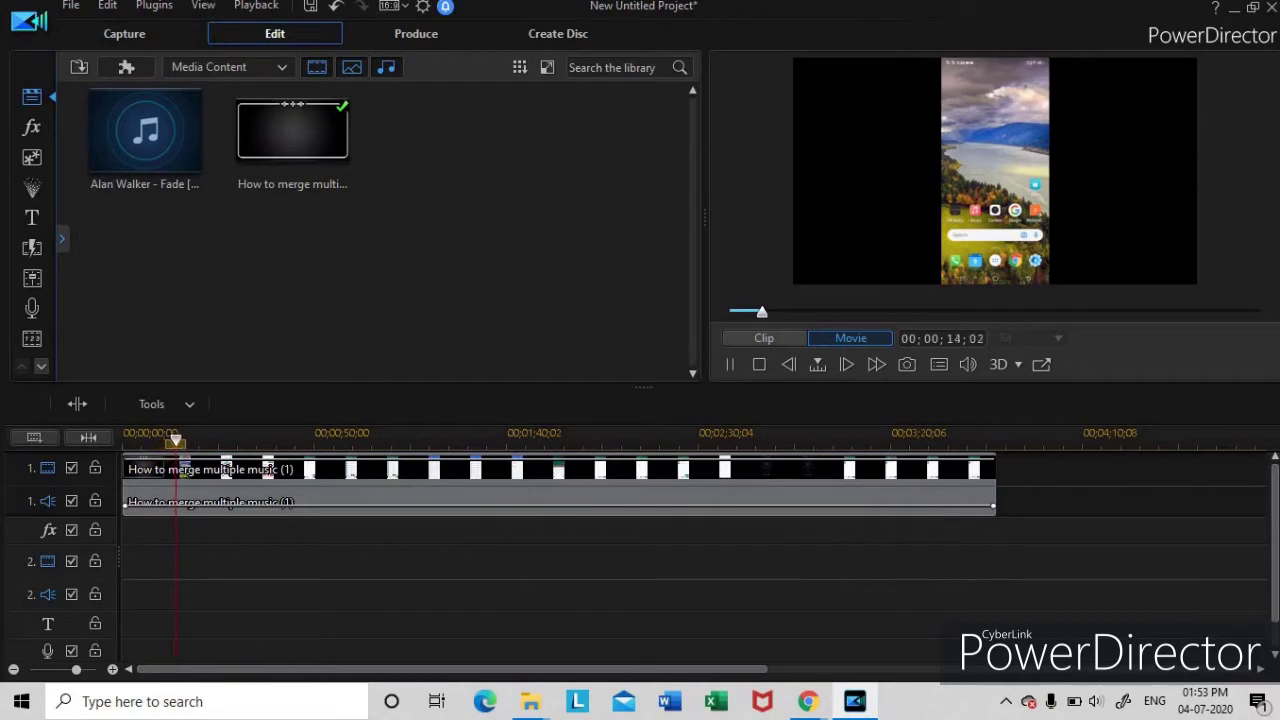
pyautogui.click(858, 312)
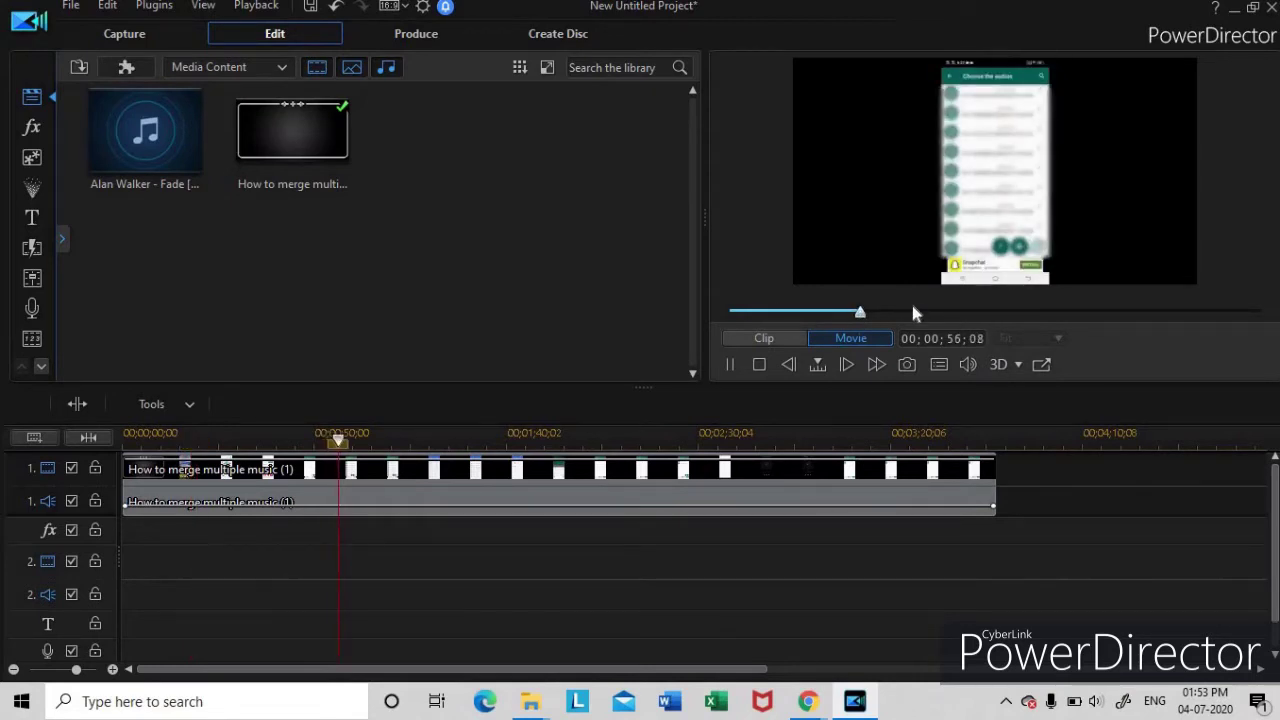
pyautogui.click(913, 312)
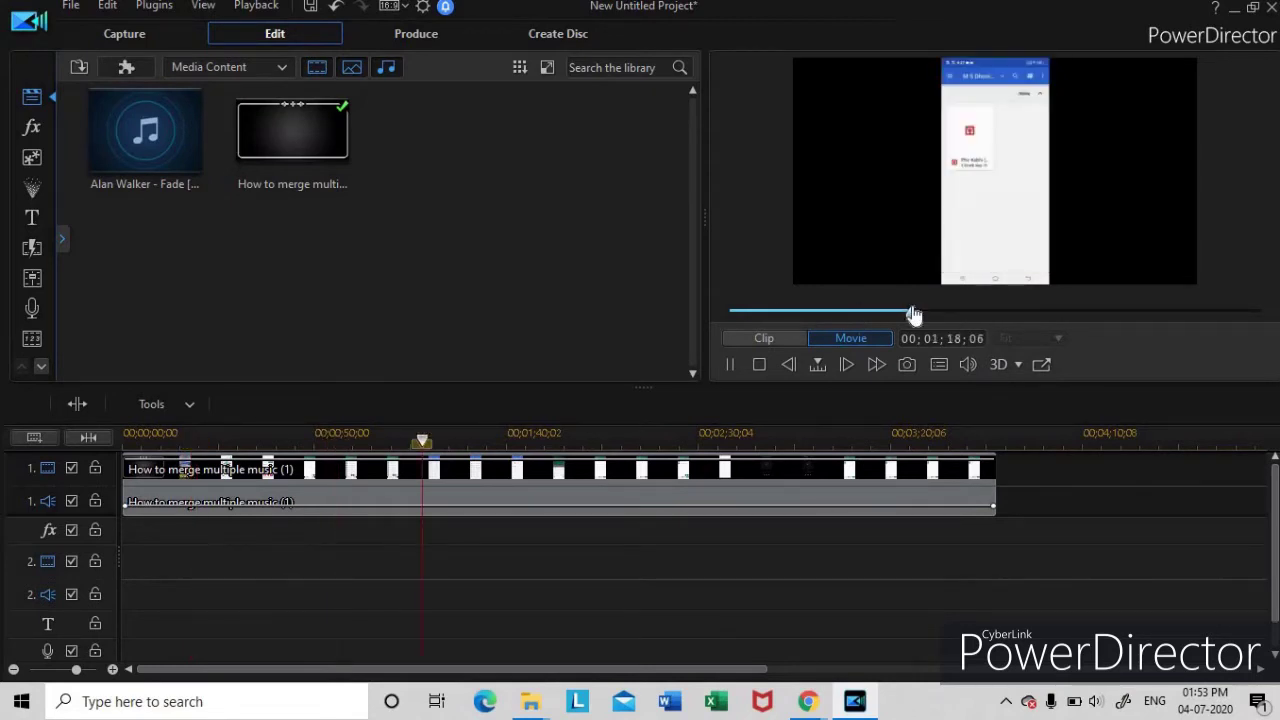
pyautogui.click(727, 366)
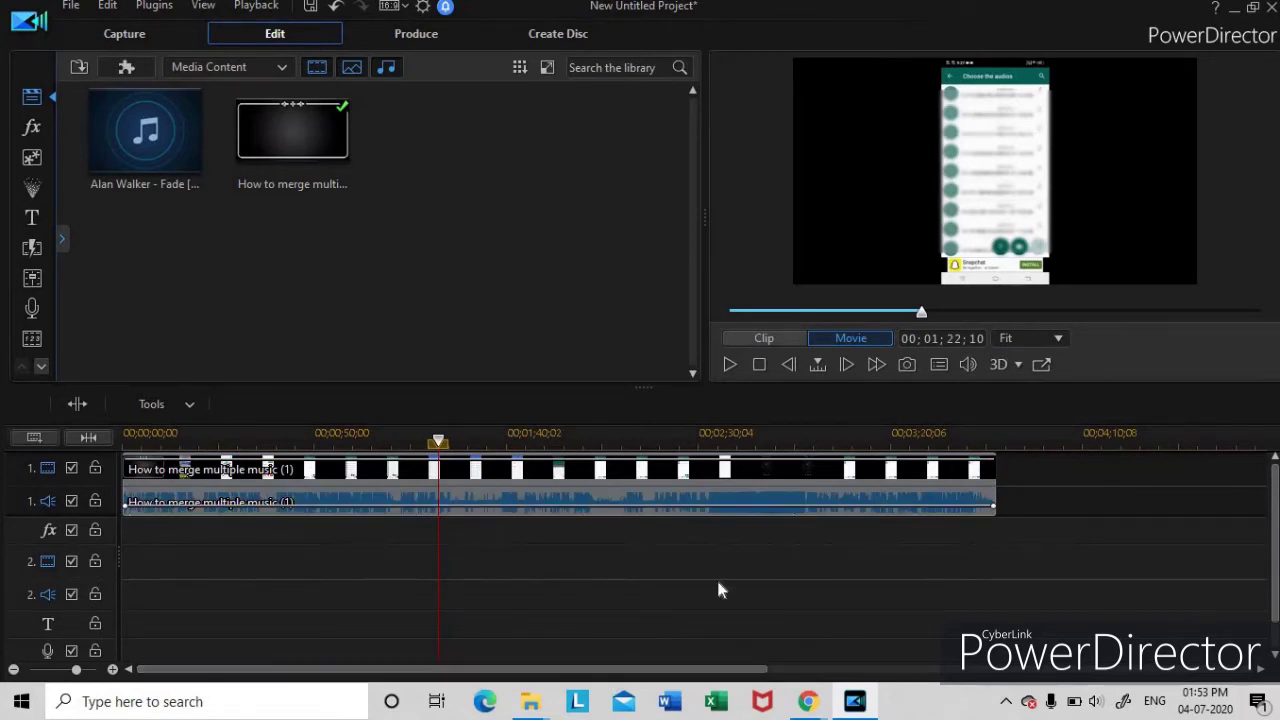
# - Replay the clip's opening title from the beginning and return the playhead to the start
pyautogui.moveTo(786, 314); pyautogui.dragTo(728, 324)
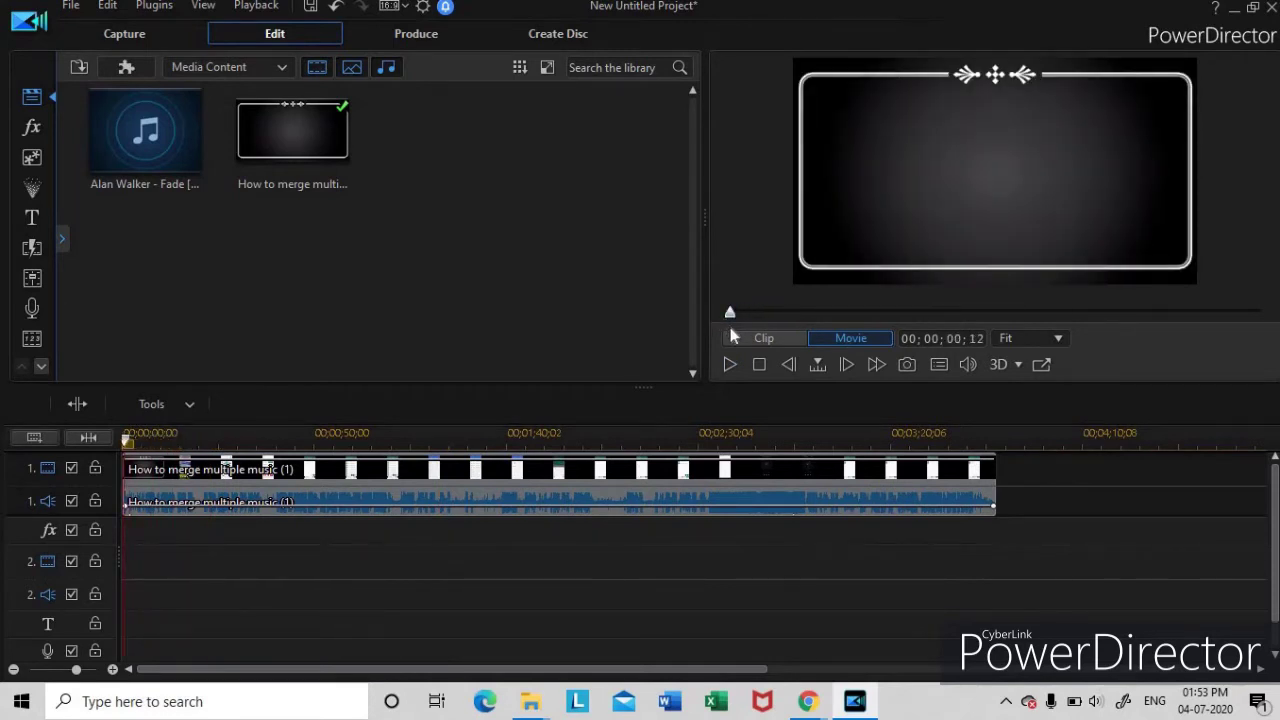
pyautogui.click(730, 365)
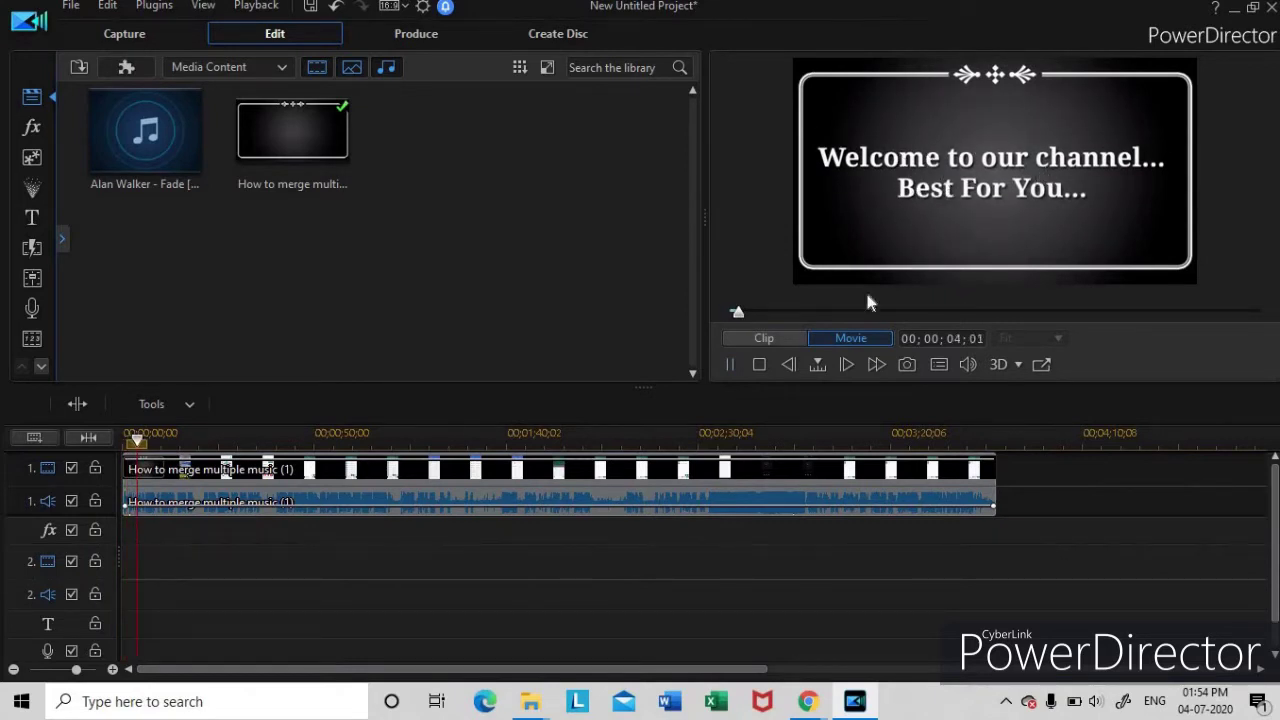
pyautogui.click(732, 365)
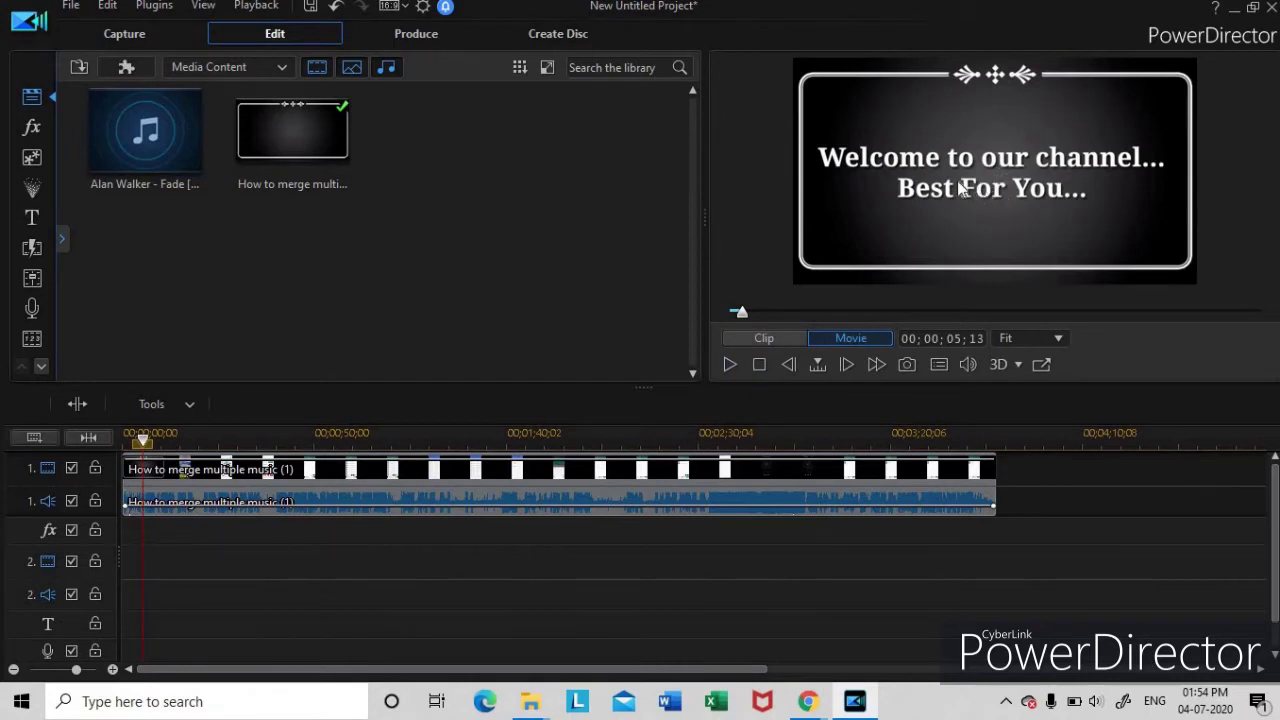
pyautogui.moveTo(739, 314); pyautogui.dragTo(724, 315)
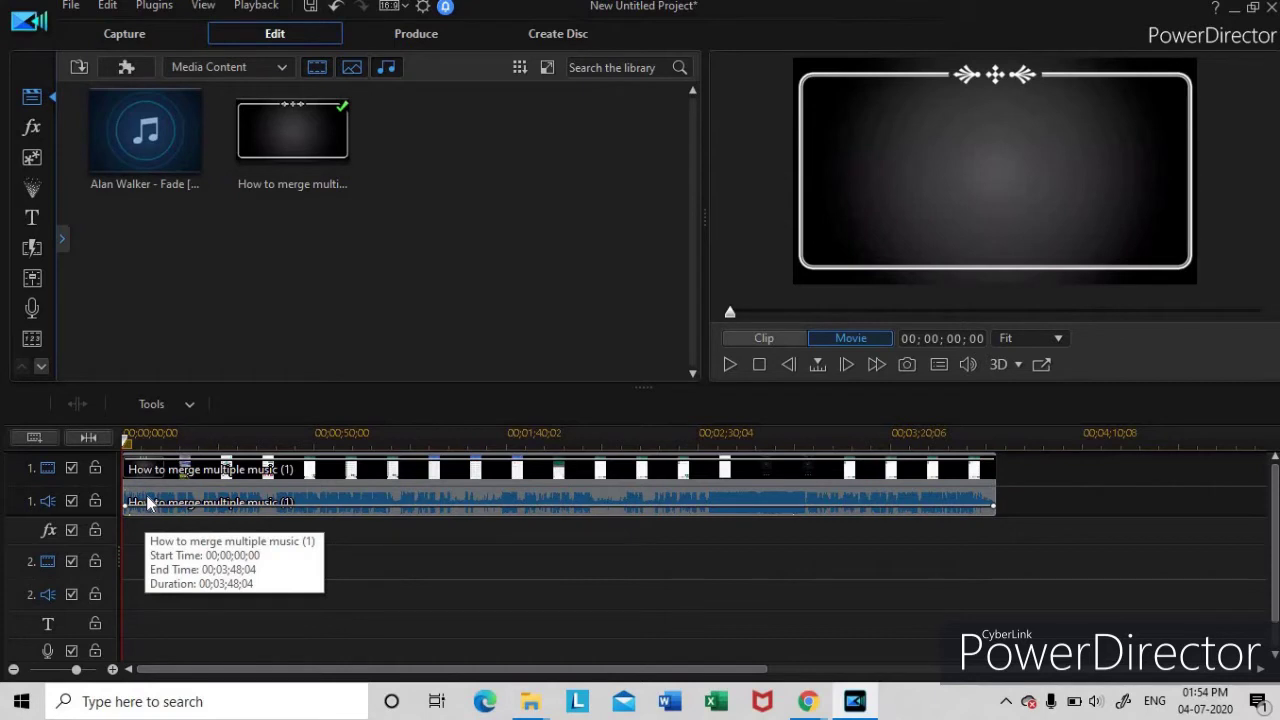
# - Play the clip from the start, split it at 00;00;00;16 and resume playback
pyautogui.press('space')
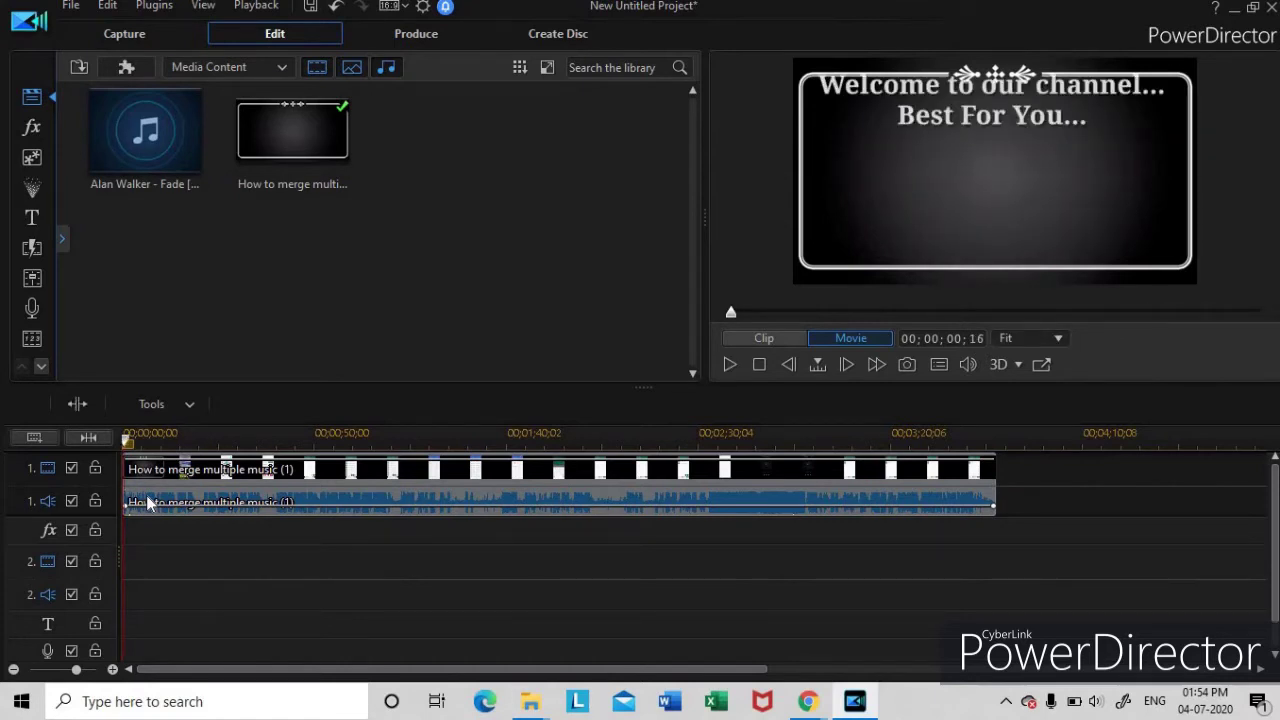
pyautogui.click(84, 408)
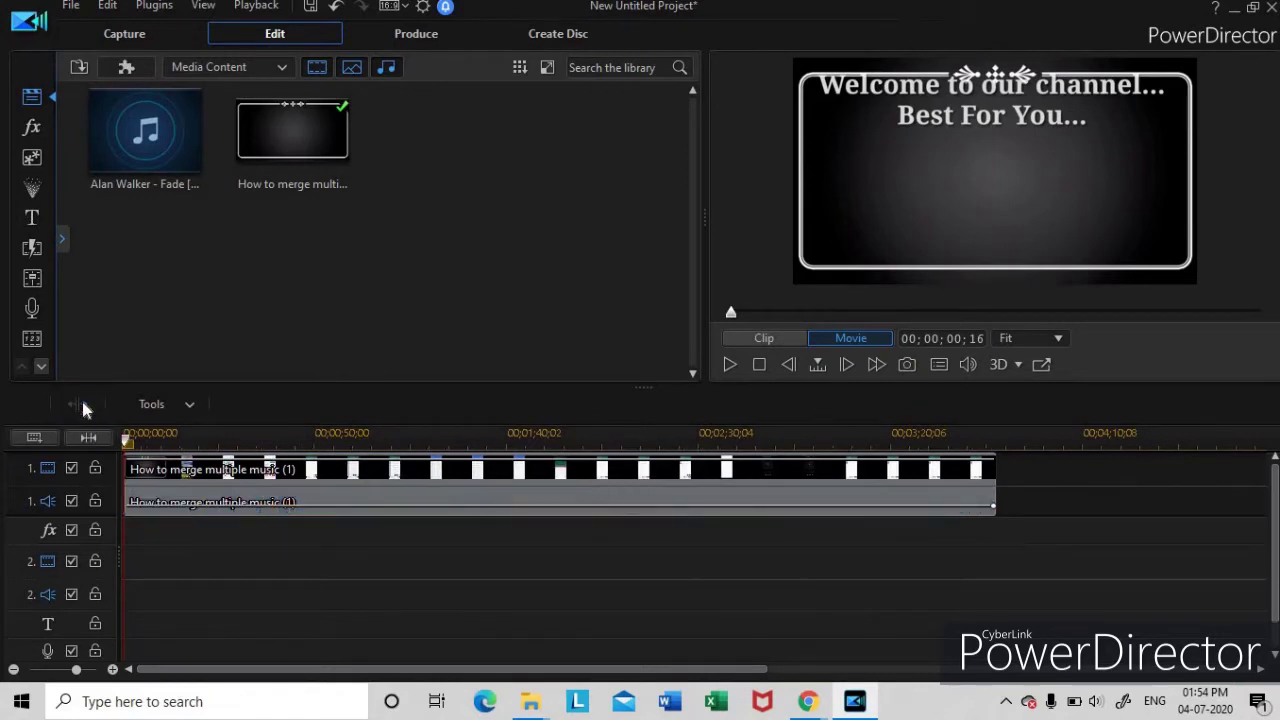
pyautogui.press('space')
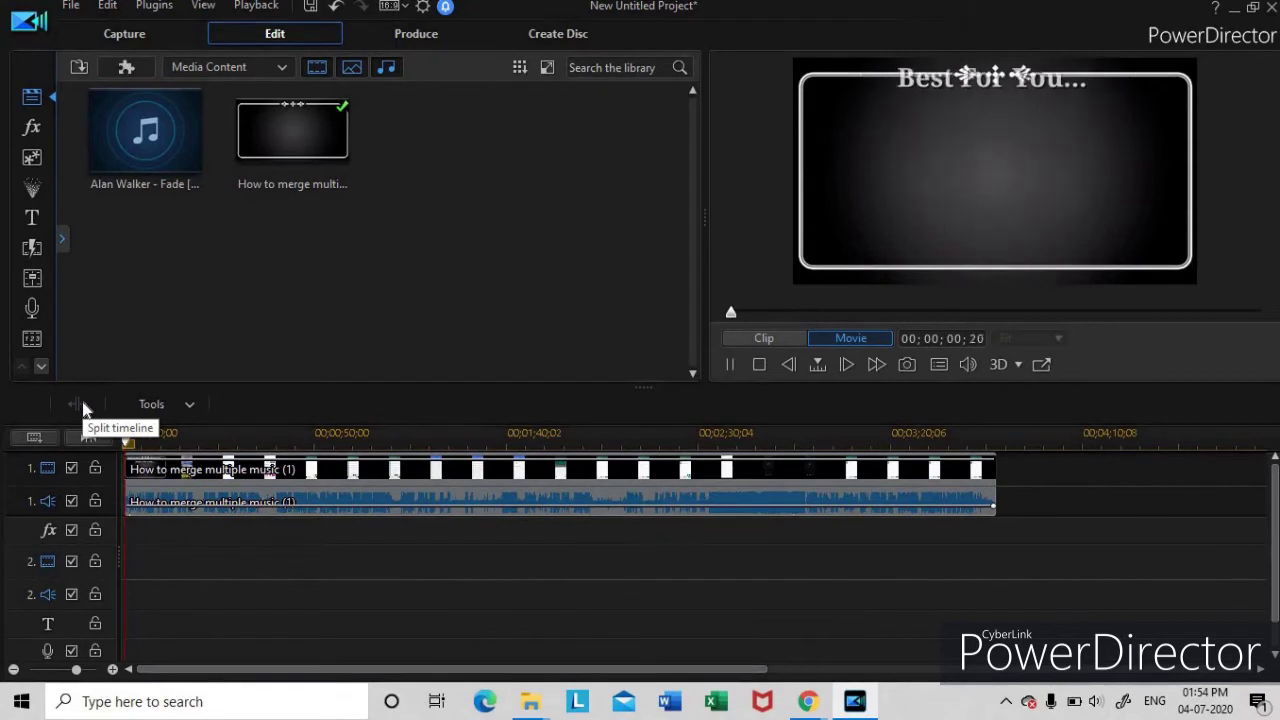
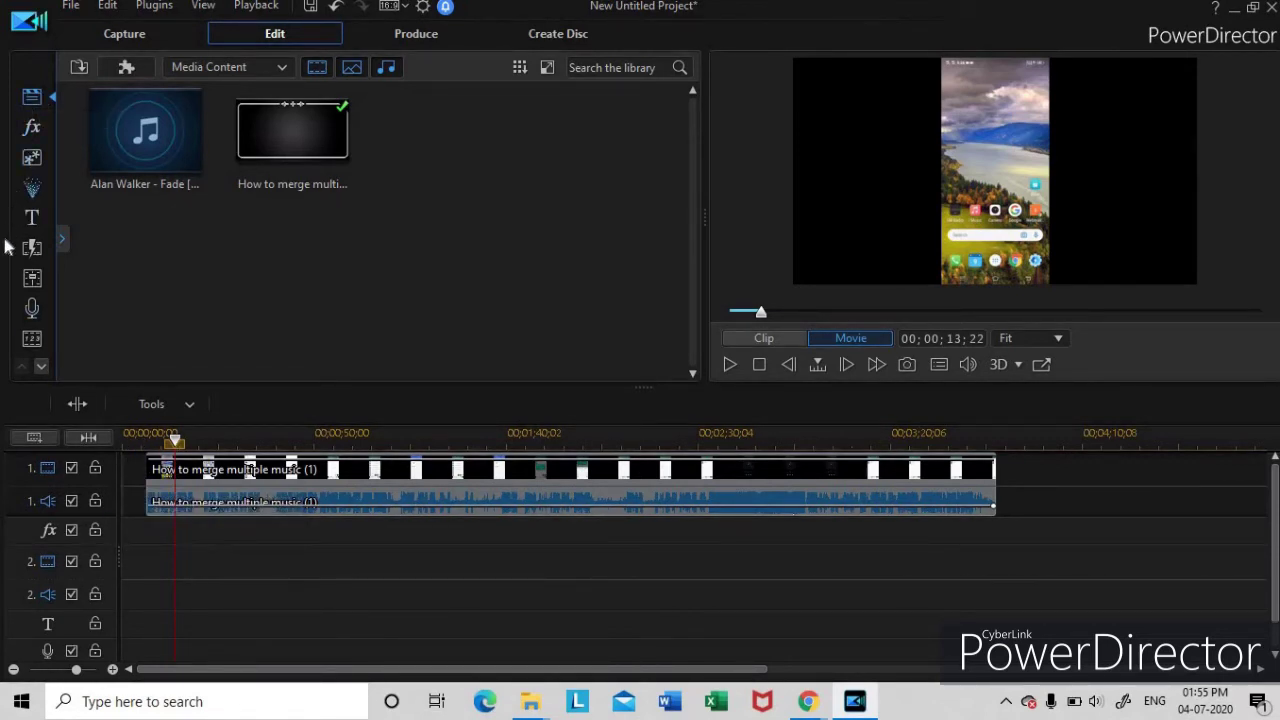
# - Add the GPU Star video effect to the effect track at the playhead, 00;00;13;22, and play it back
pyautogui.click(32, 129)
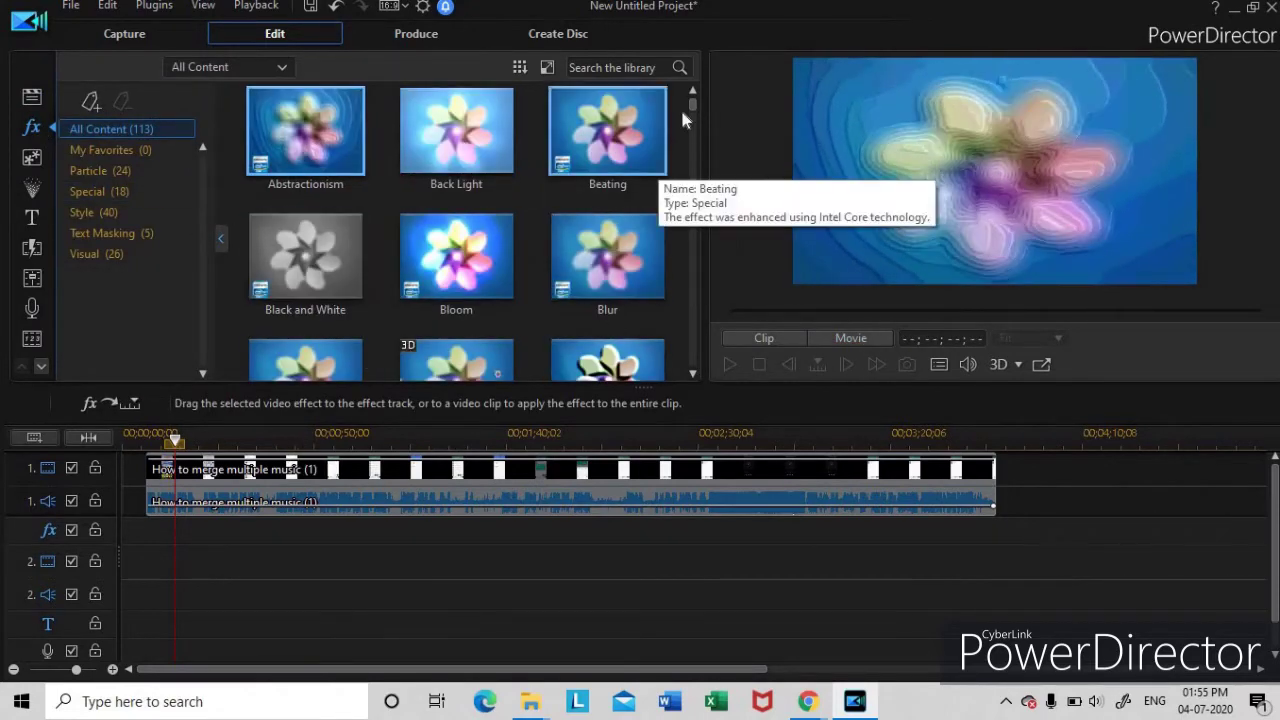
pyautogui.scroll(-1, 690, 153)
pyautogui.moveTo(690, 153); pyautogui.dragTo(689, 92)
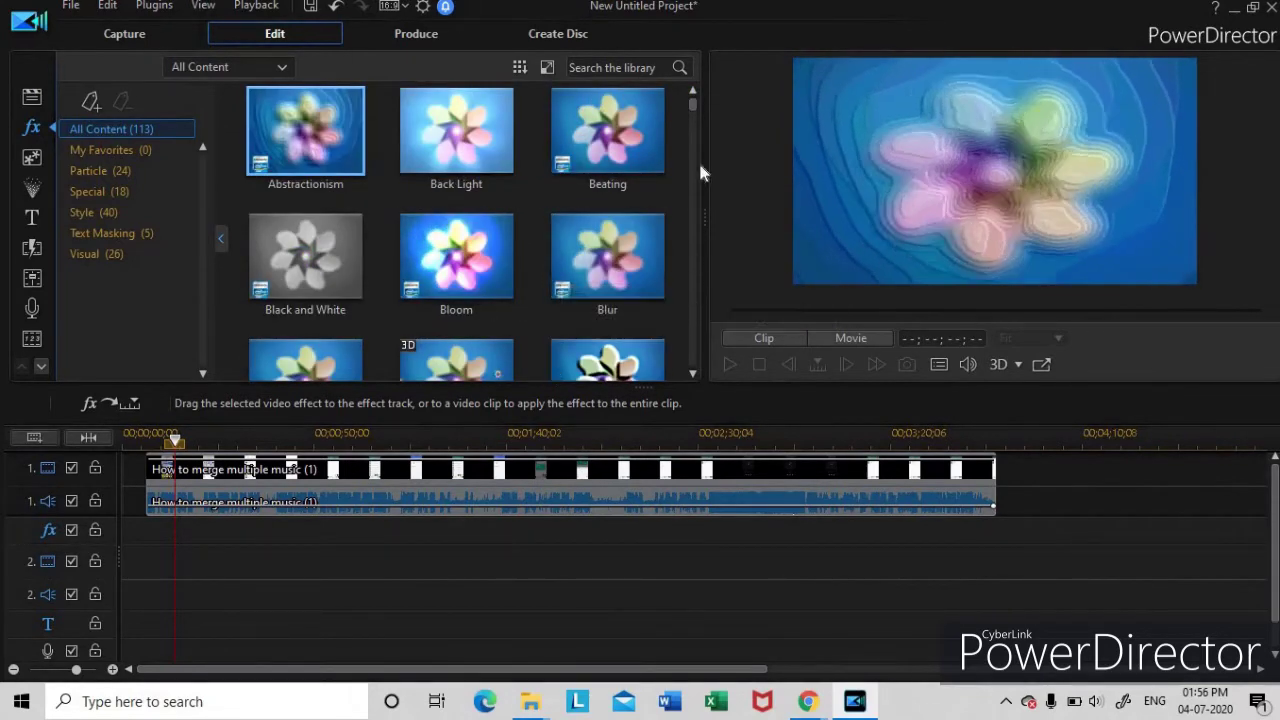
pyautogui.moveTo(690, 96); pyautogui.dragTo(686, 201)
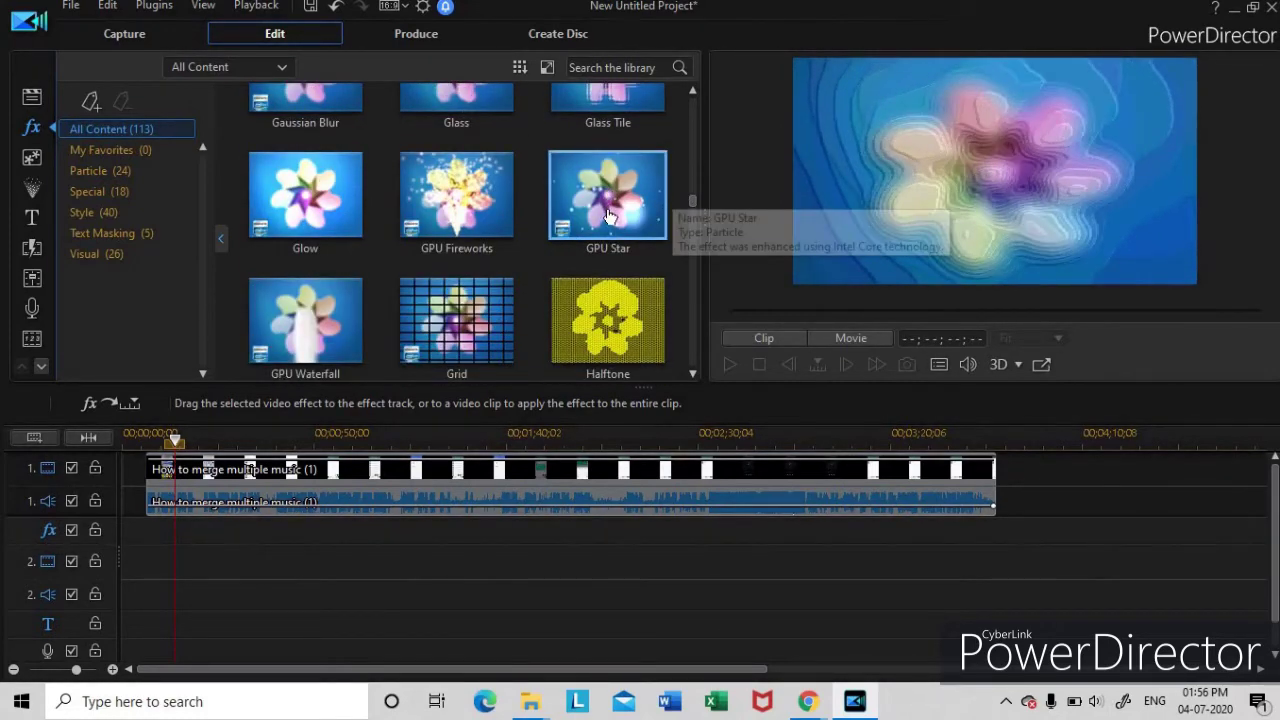
pyautogui.moveTo(609, 215); pyautogui.dragTo(175, 533)
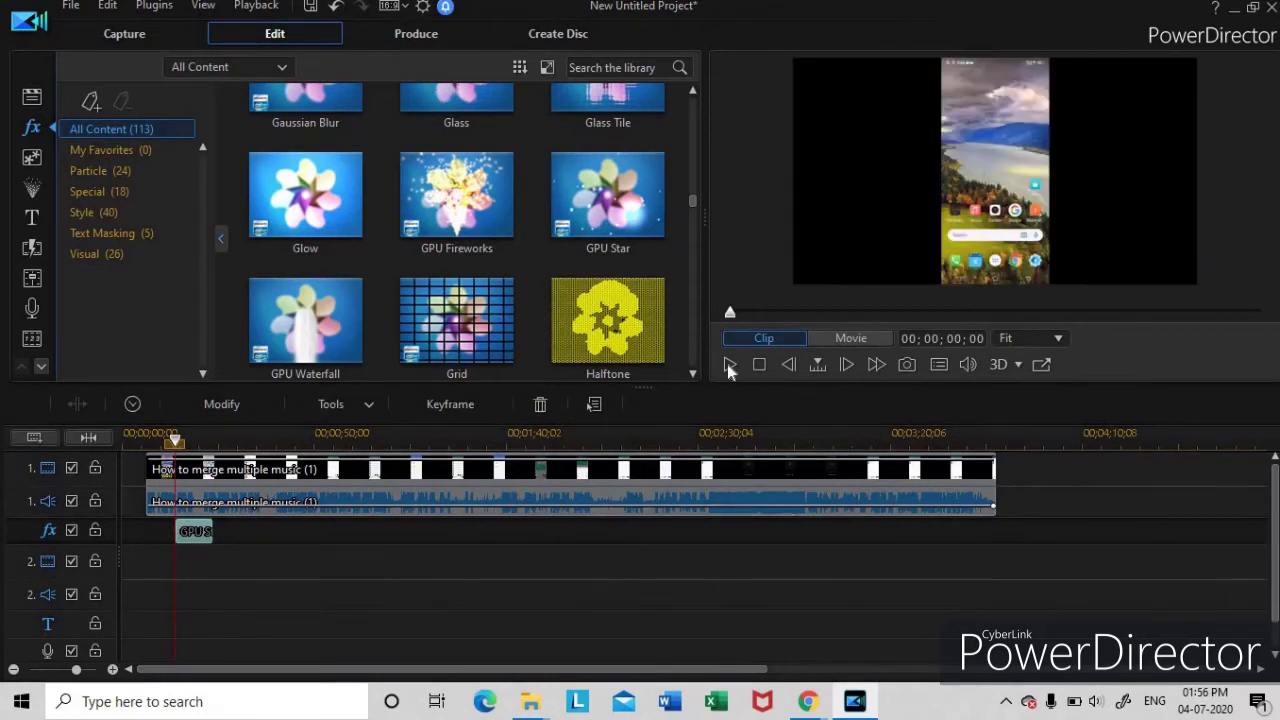
pyautogui.click(727, 366)
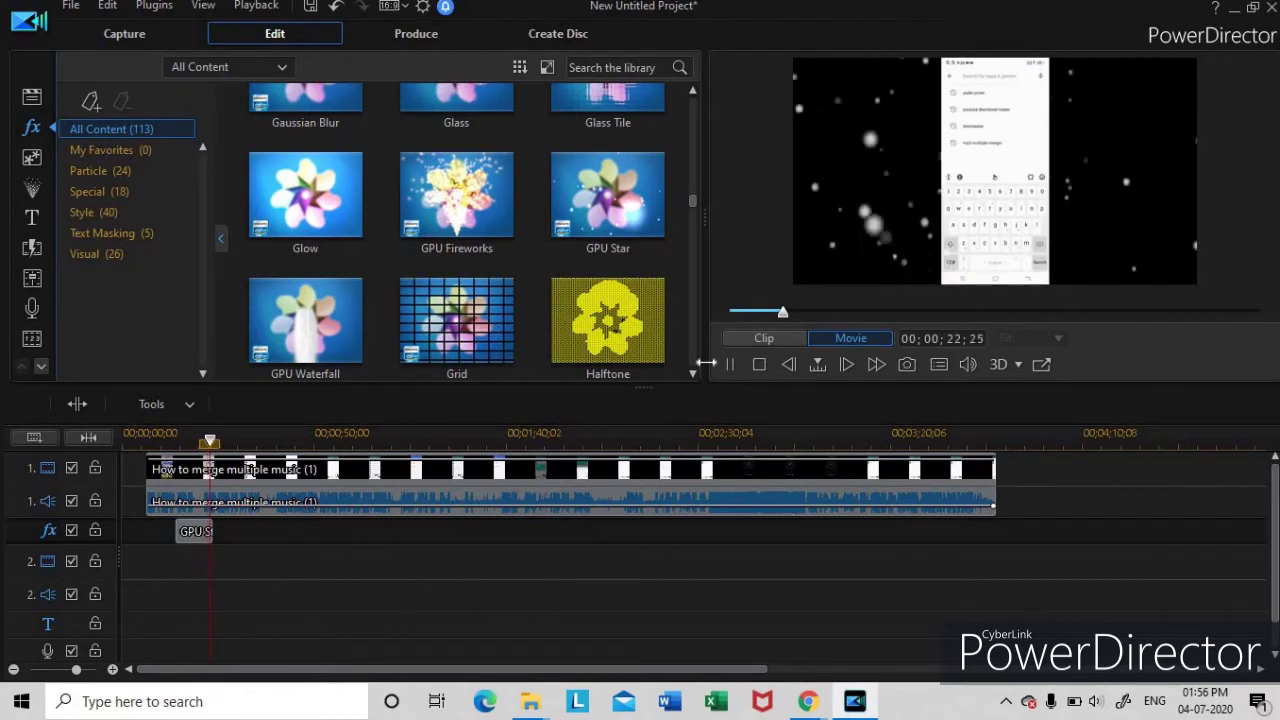
pyautogui.click(729, 364)
# - Trim the GPU Star effect to a duration of 00;00;09;04 and move it to start at about 00;01;11;25
pyautogui.click(193, 530)
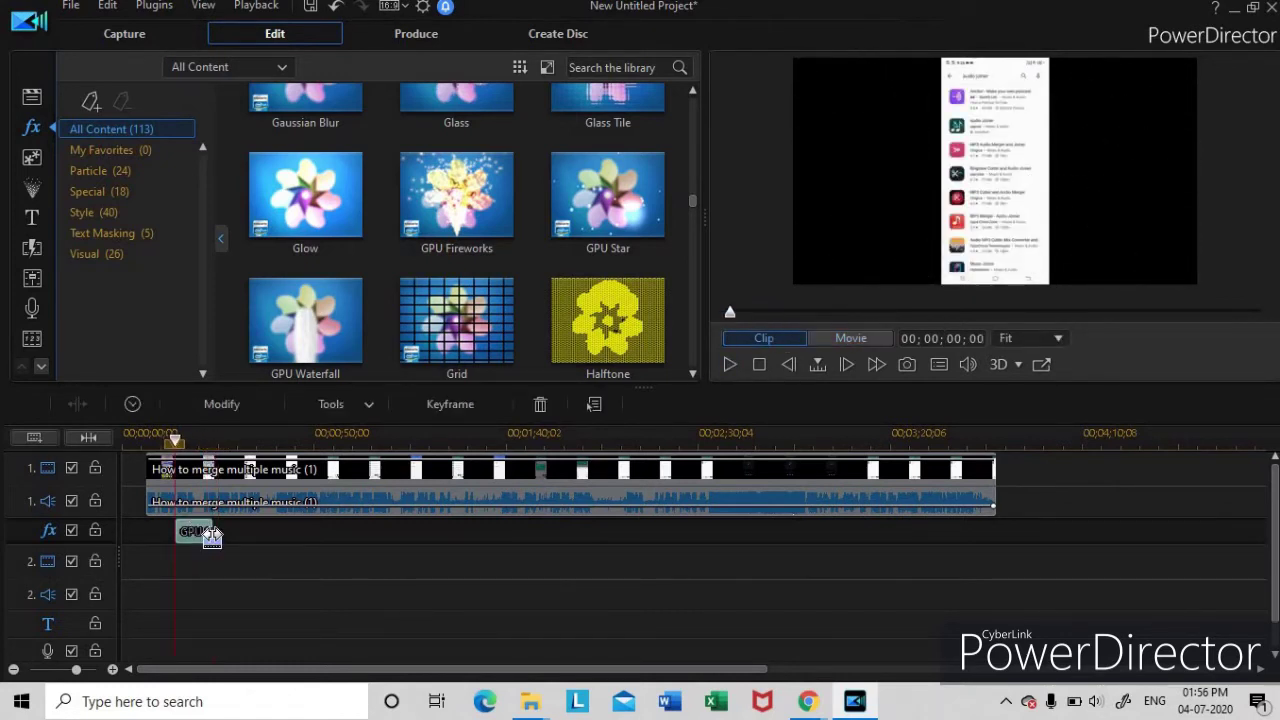
pyautogui.moveTo(239, 540); pyautogui.dragTo(208, 540)
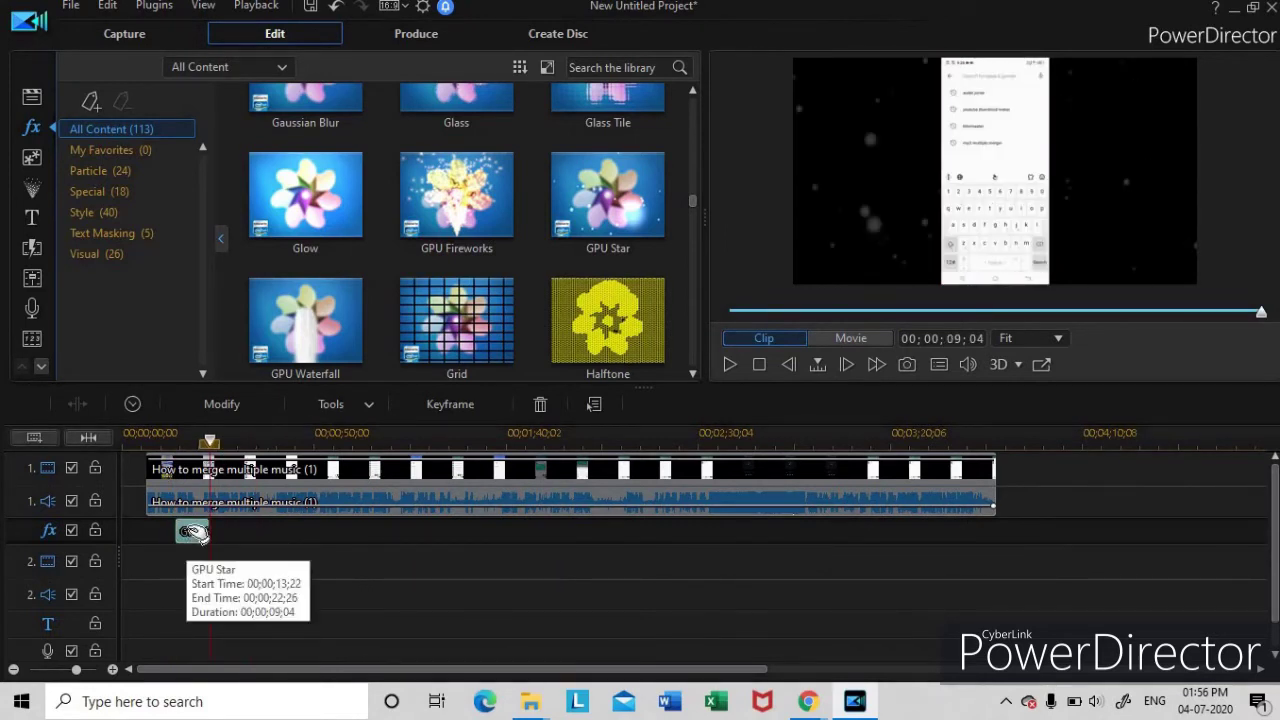
pyautogui.moveTo(199, 535); pyautogui.dragTo(418, 558)
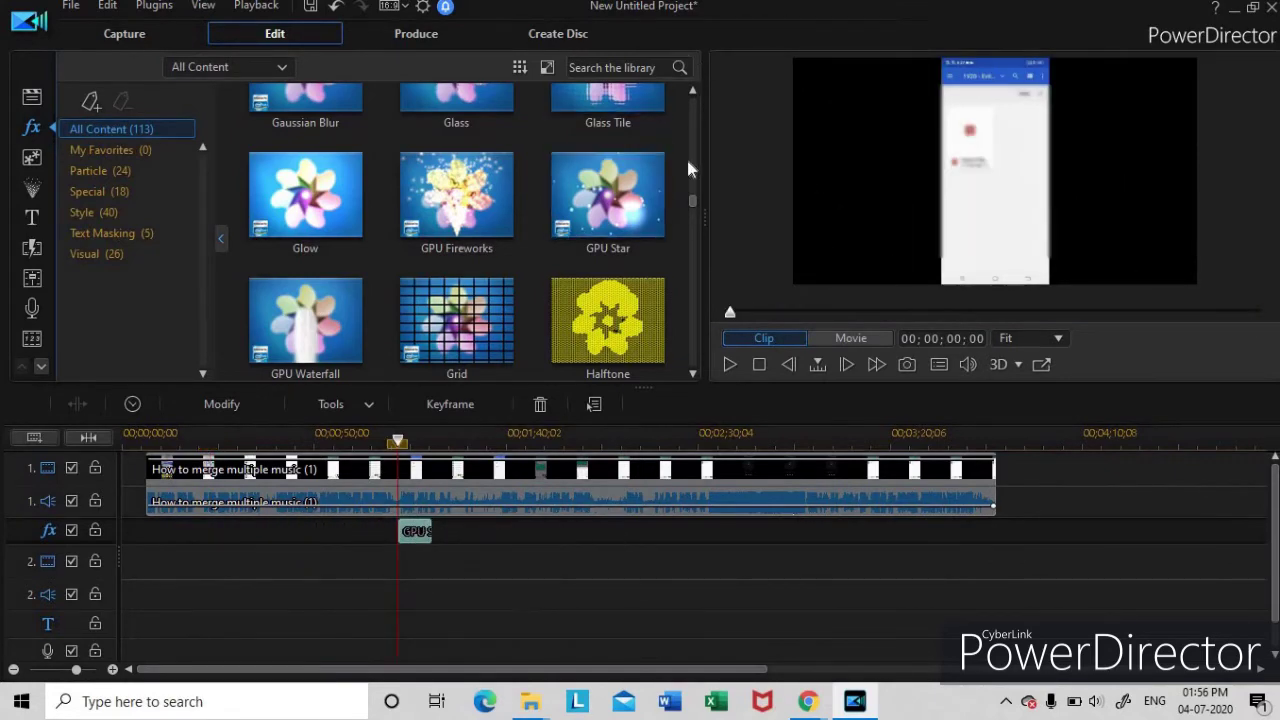
# - Browse the other video effects and the overlay object templates, including the dialog bubbles, stickers and shapes
pyautogui.moveTo(689, 202); pyautogui.dragTo(684, 115)
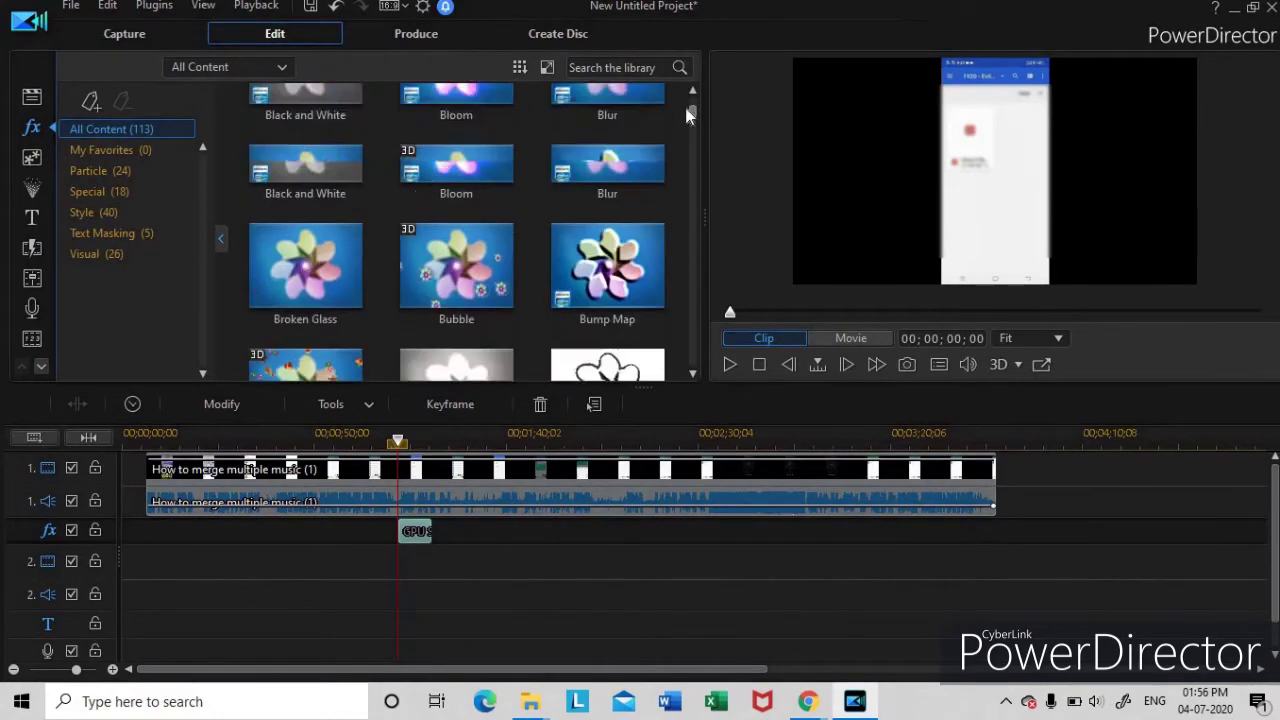
pyautogui.scroll(-10, 680, 170)
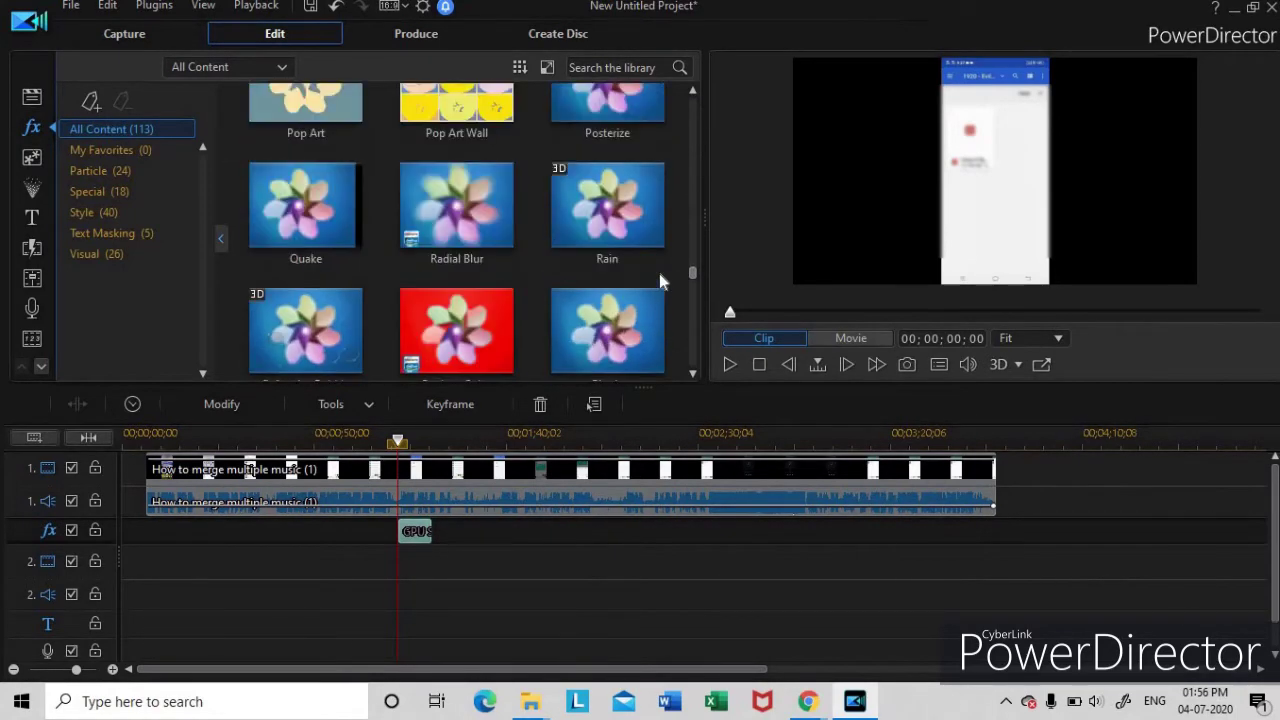
pyautogui.click(31, 159)
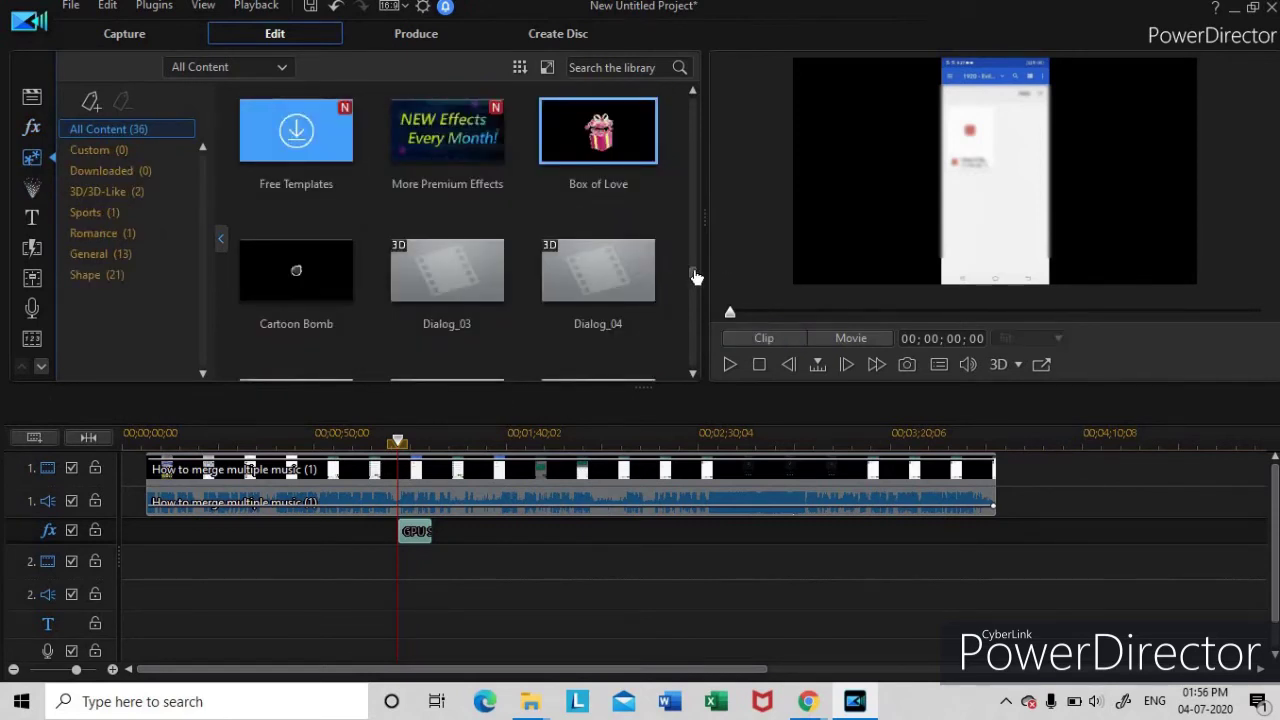
pyautogui.scroll(-3, 694, 280)
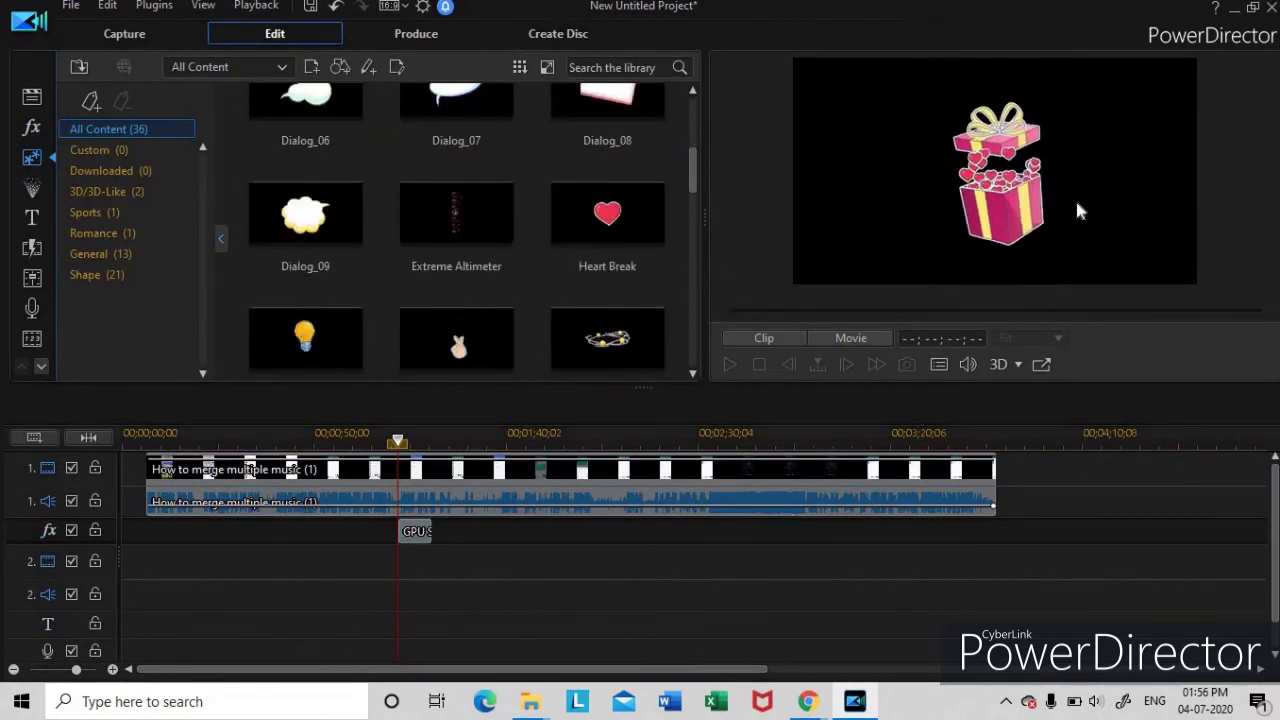
pyautogui.moveTo(691, 180); pyautogui.dragTo(692, 226)
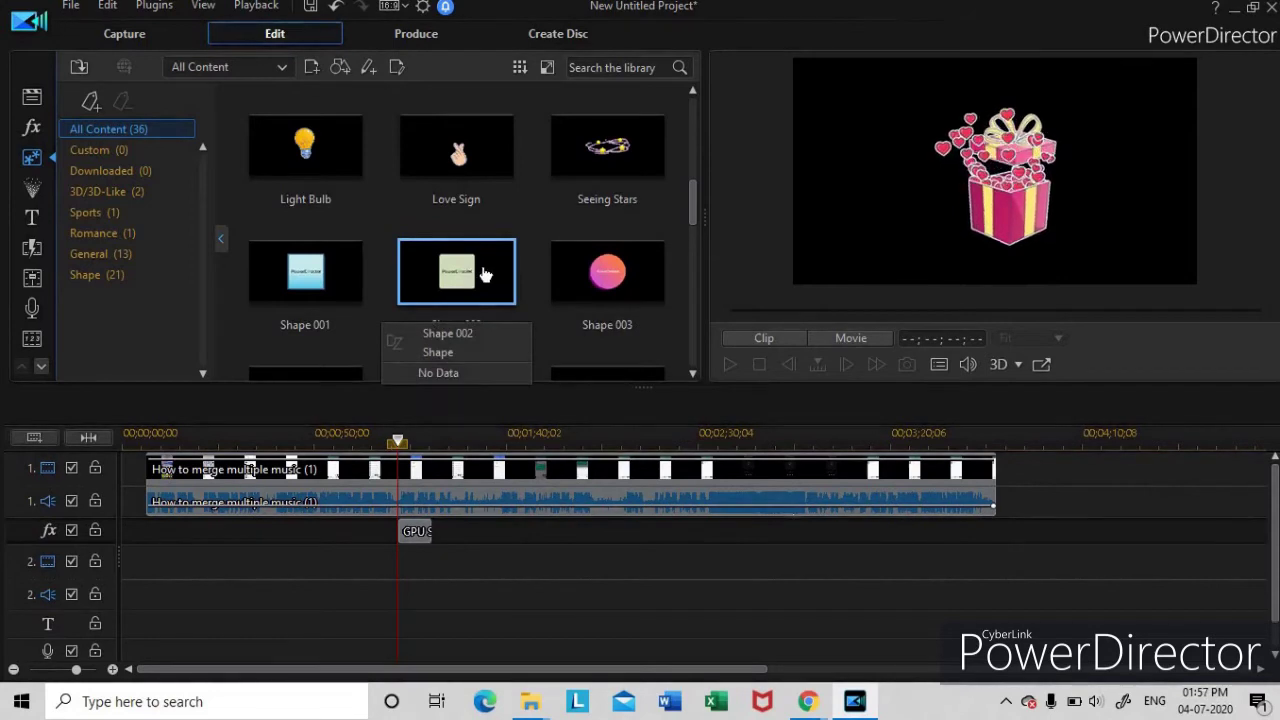
pyautogui.moveTo(691, 198); pyautogui.dragTo(690, 255)
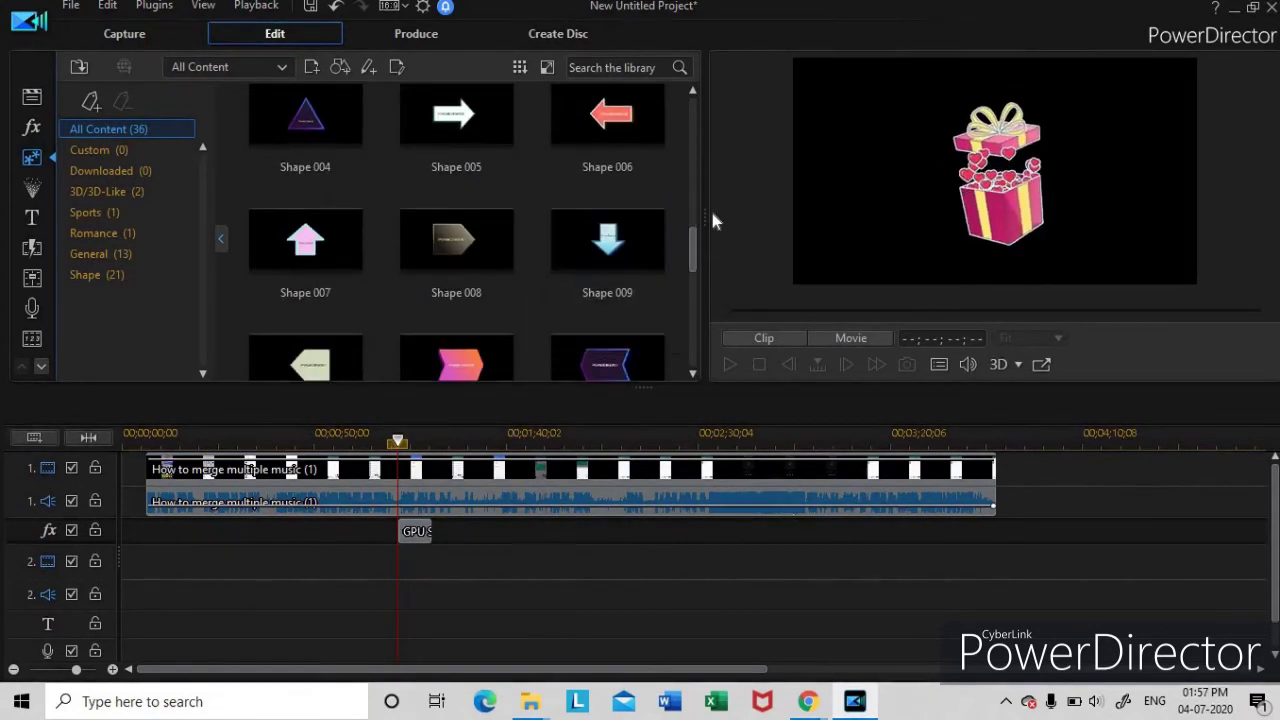
pyautogui.moveTo(692, 251); pyautogui.dragTo(680, 302)
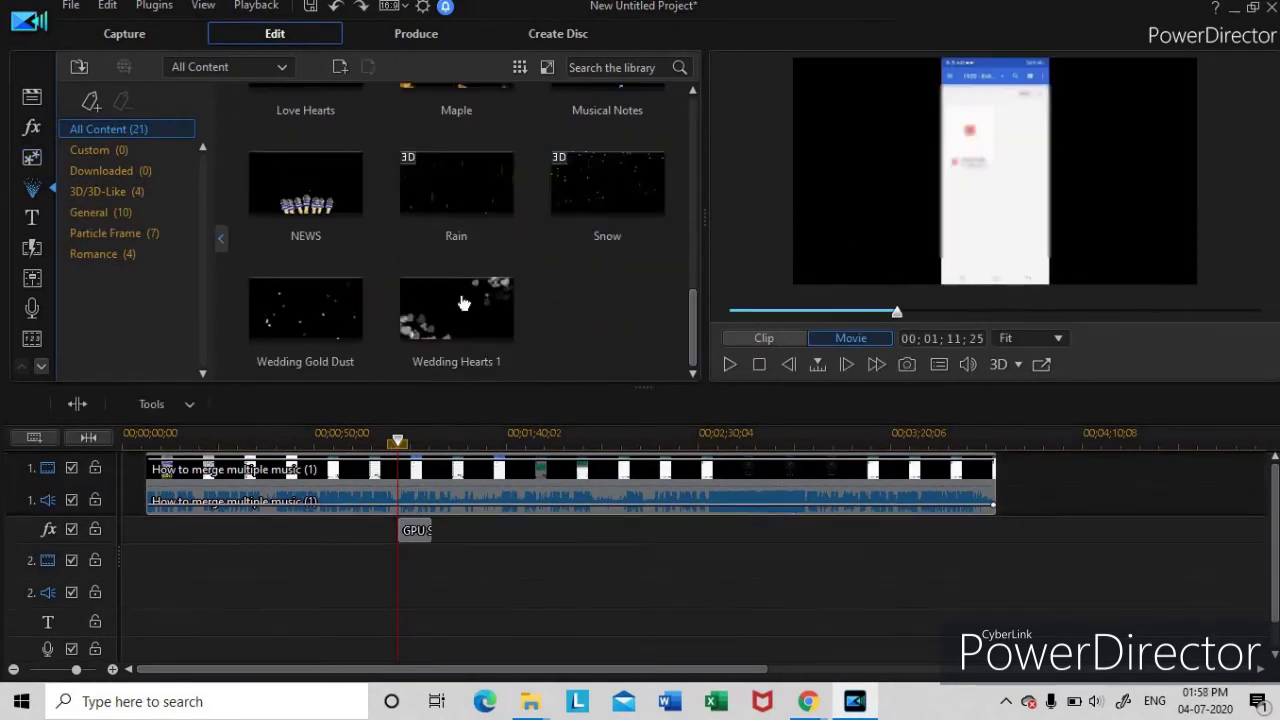
# - Browse the Text Only title templates and open the custom title dfds in the Title Designer
pyautogui.click(31, 219)
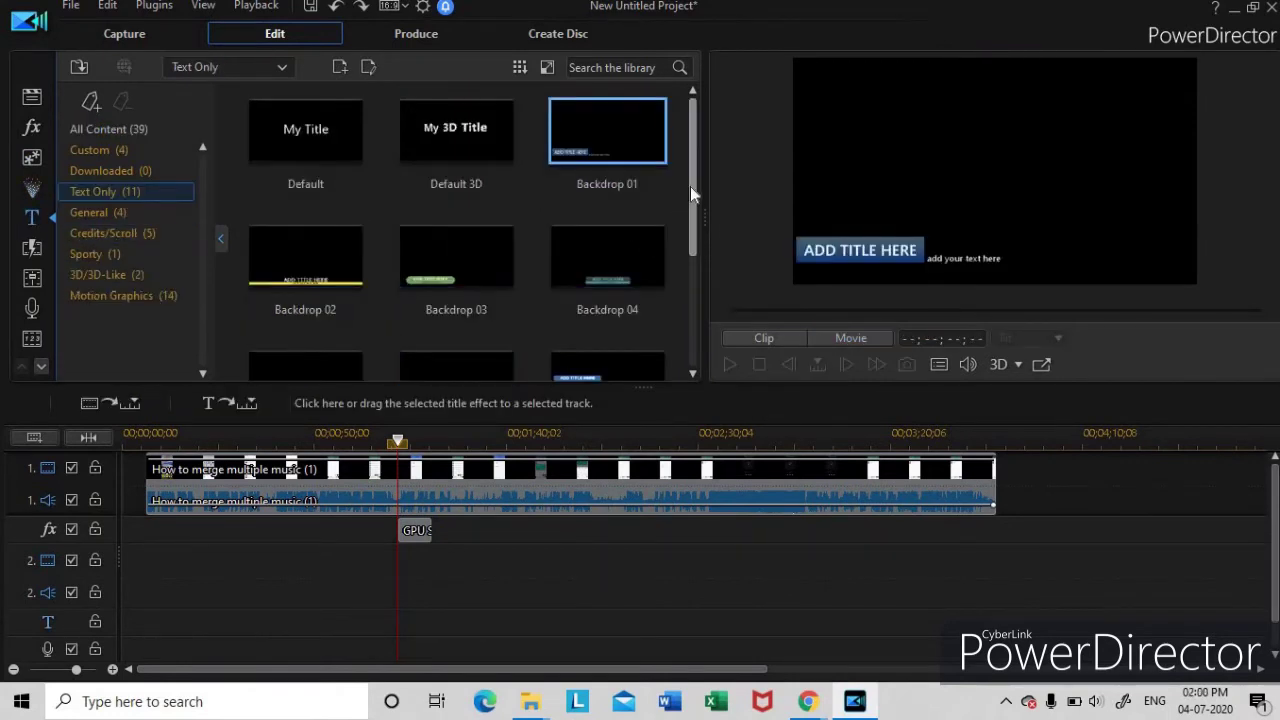
pyautogui.moveTo(690, 186); pyautogui.dragTo(693, 295)
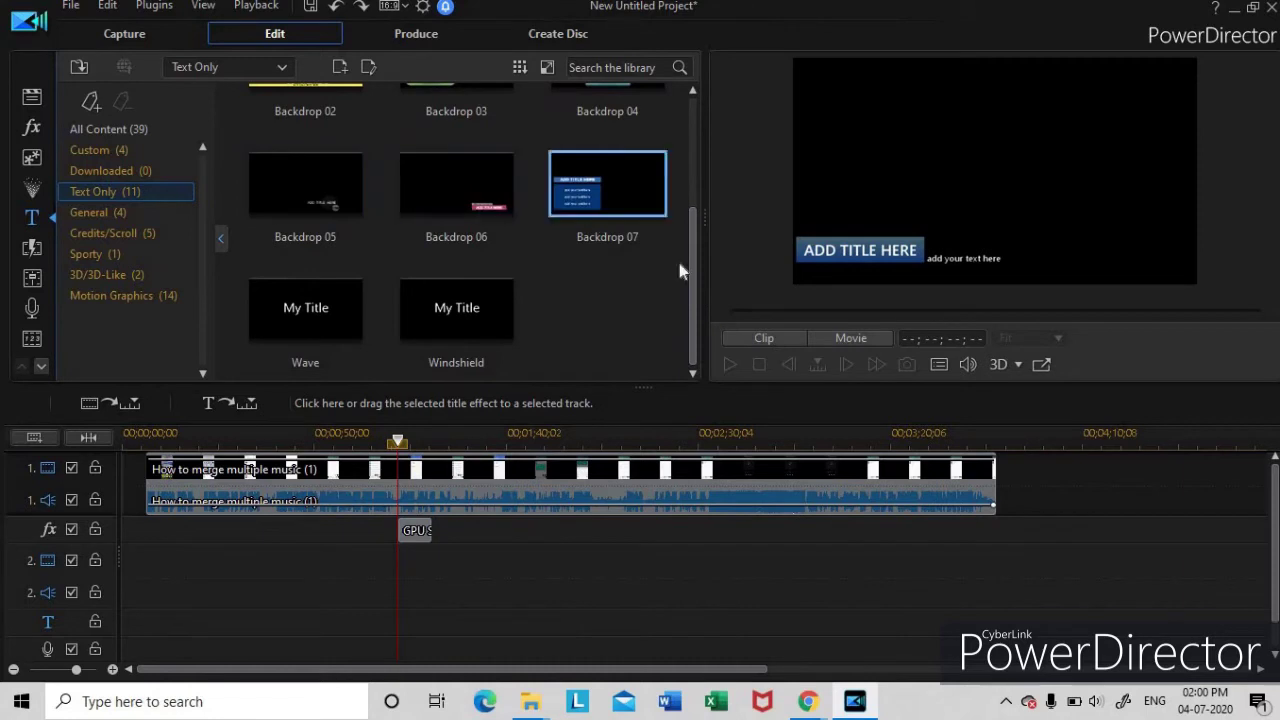
pyautogui.scroll(4, 693, 266)
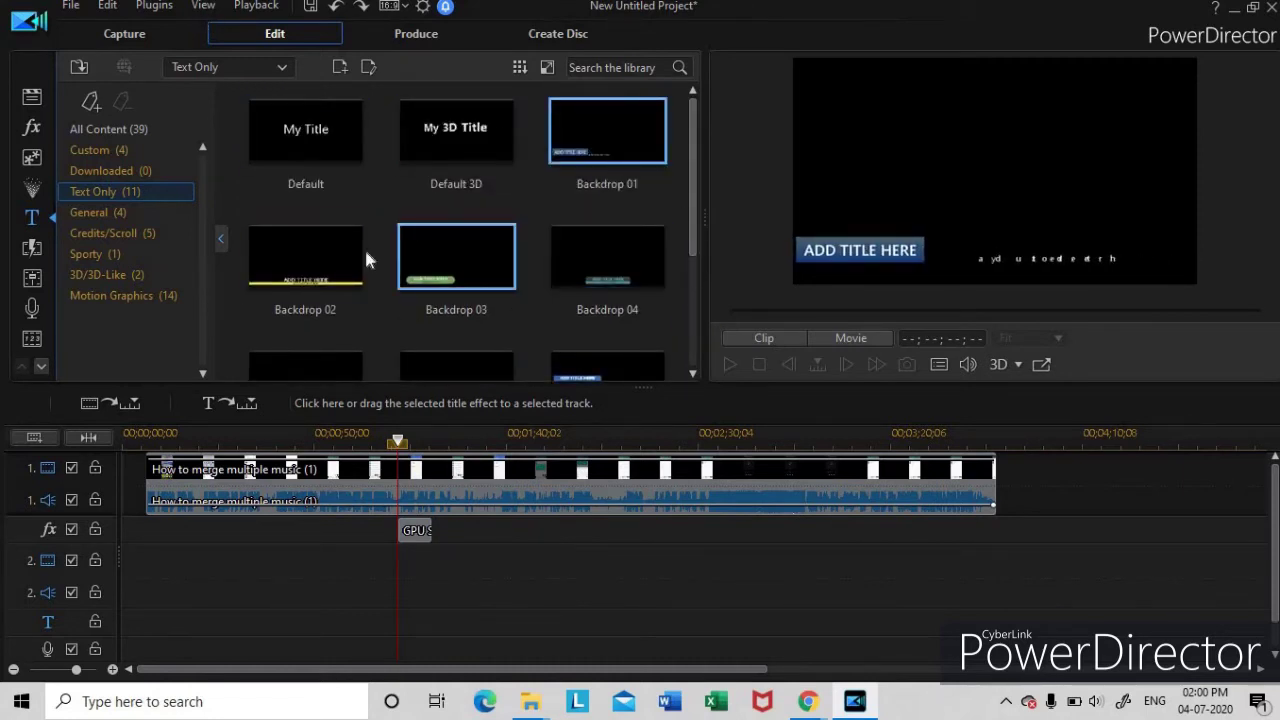
pyautogui.click(122, 151)
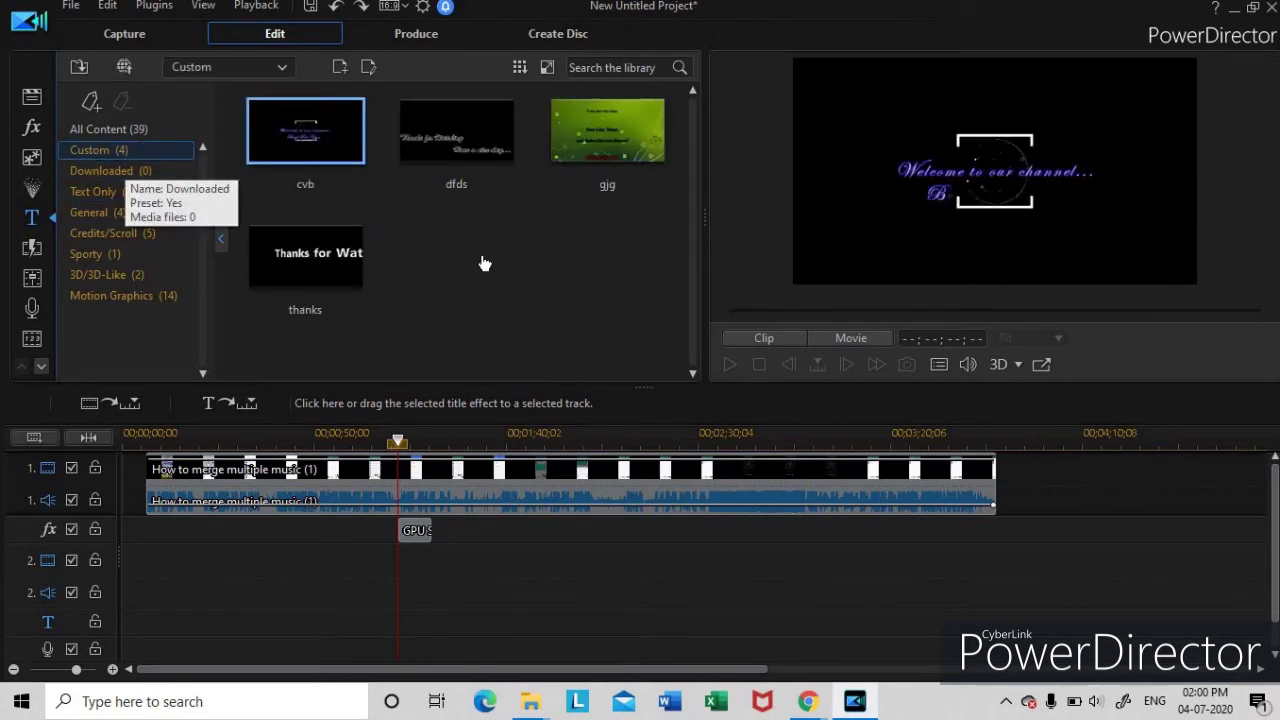
pyautogui.doubleClick(432, 145)
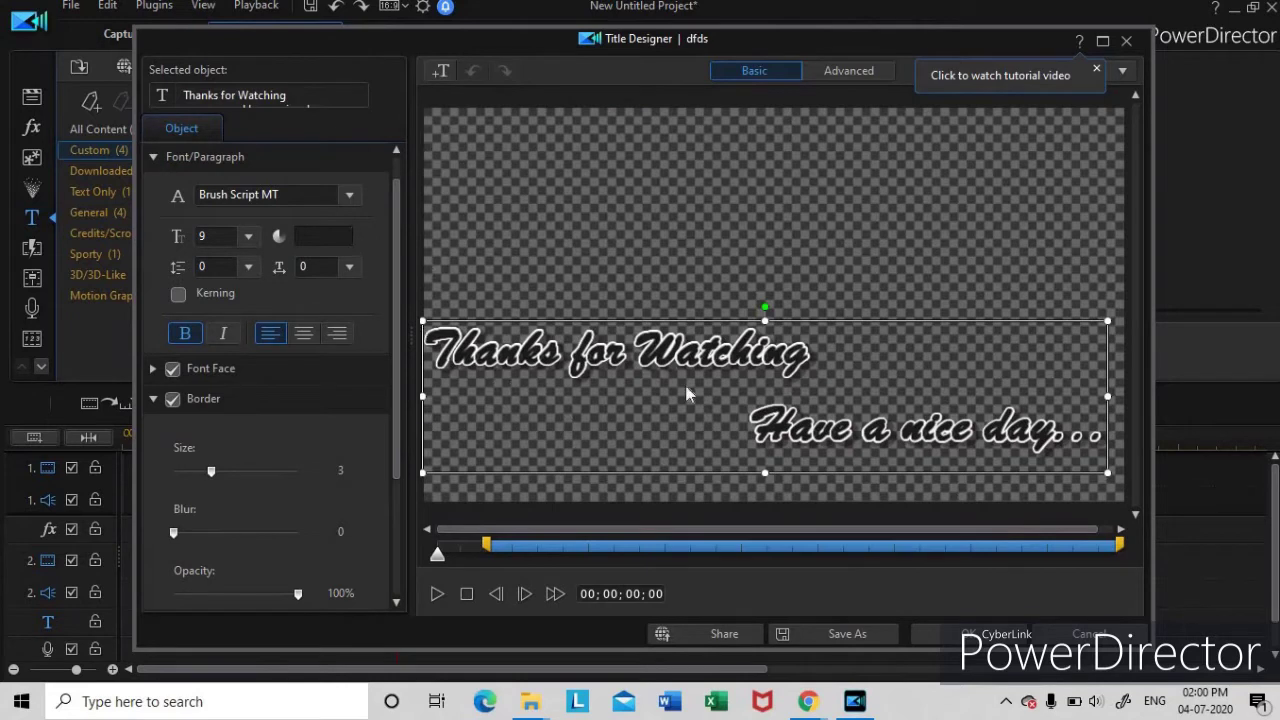
# - Replace the title's first line, "Thanks for Watching", with "Welcome to our channel"
pyautogui.hotkey('shift', 'Left')
pyautogui.hotkey('shift', 'Left')
pyautogui.hotkey('shift', 'Left')
pyautogui.hotkey('shift', 'Left')
pyautogui.hotkey('shift', 'Left')
pyautogui.hotkey('shift', 'Left')
pyautogui.hotkey('shift', 'Left')
pyautogui.hotkey('shift', 'Left')
pyautogui.hotkey('shift', 'Left')
pyautogui.hotkey('shift', 'Left')
pyautogui.hotkey('shift', 'Left')
pyautogui.hotkey('shift', 'Left')
pyautogui.hotkey('shift', 'Left')
pyautogui.hotkey('shift', 'Left')
pyautogui.hotkey('shift', 'Left')
pyautogui.hotkey('shift', 'Left')
pyautogui.hotkey('shift', 'Left')
pyautogui.hotkey('shift', 'Left')
pyautogui.hotkey('shift', 'Left')
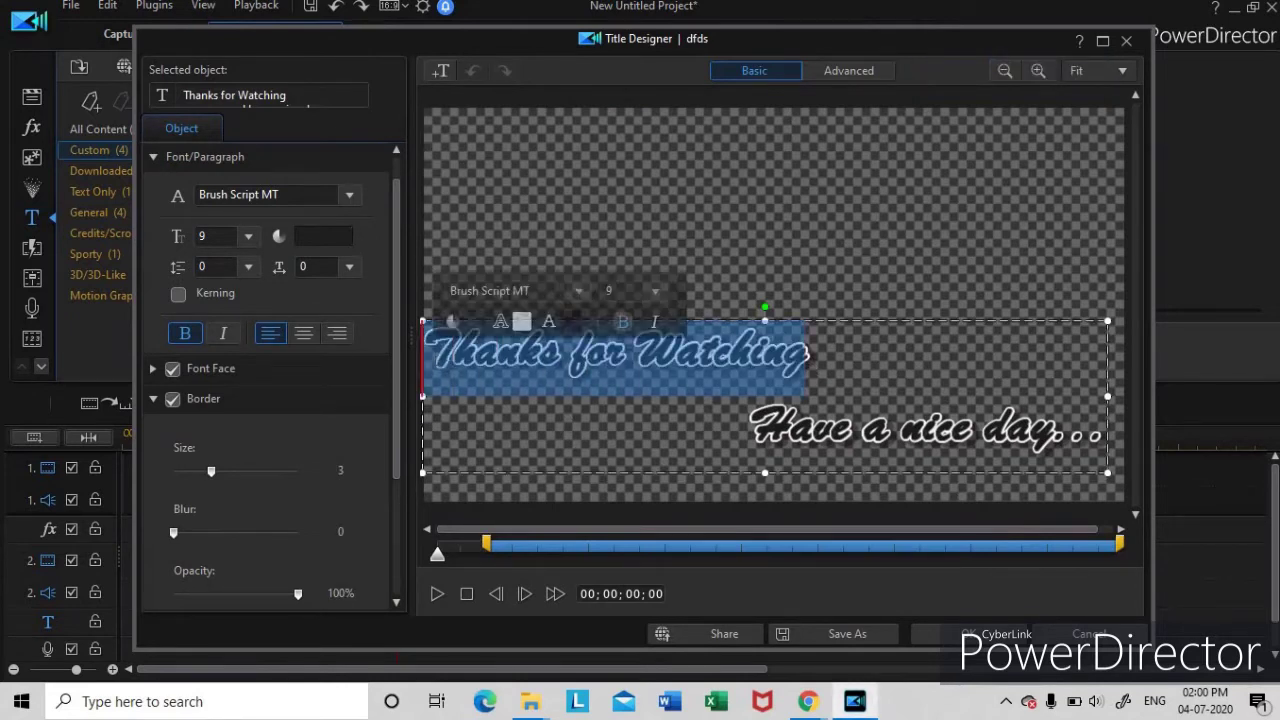
pyautogui.write('Welcome to our channel')
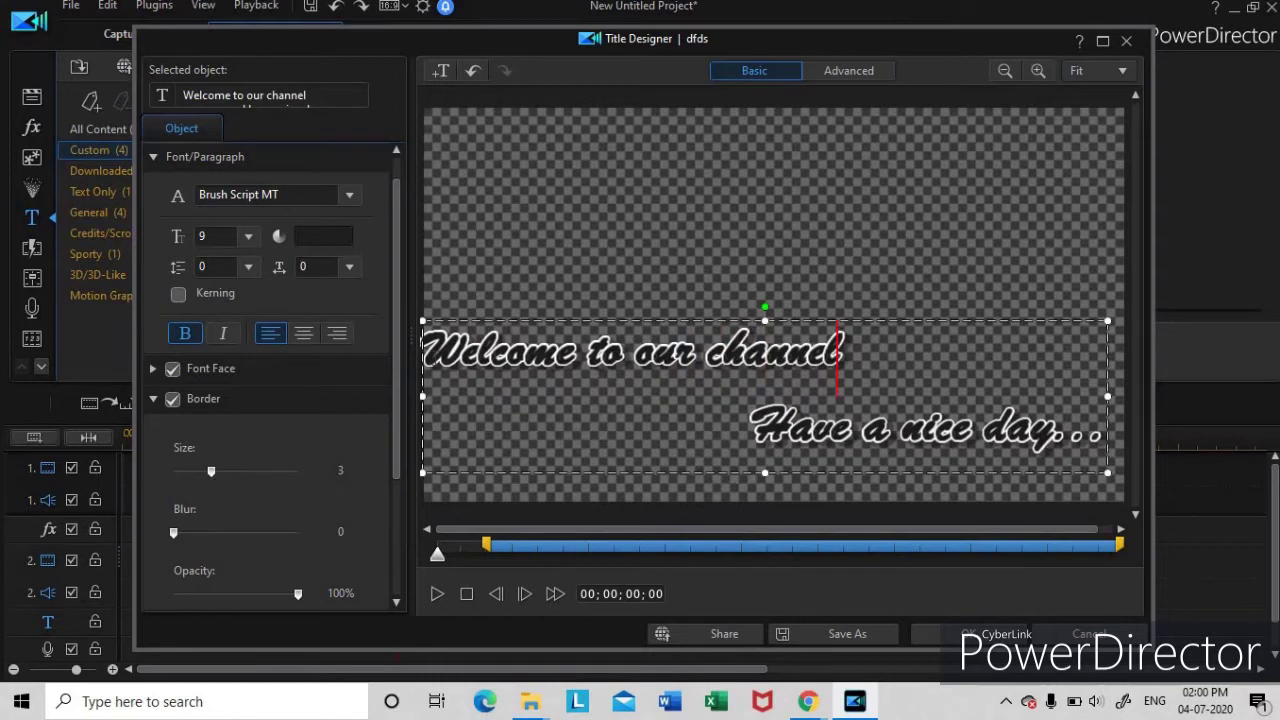
# - Replace the title's second line, "Have a nice day...", with "Best for you"
pyautogui.moveTo(754, 430); pyautogui.dragTo(1108, 455)
pyautogui.write('B')
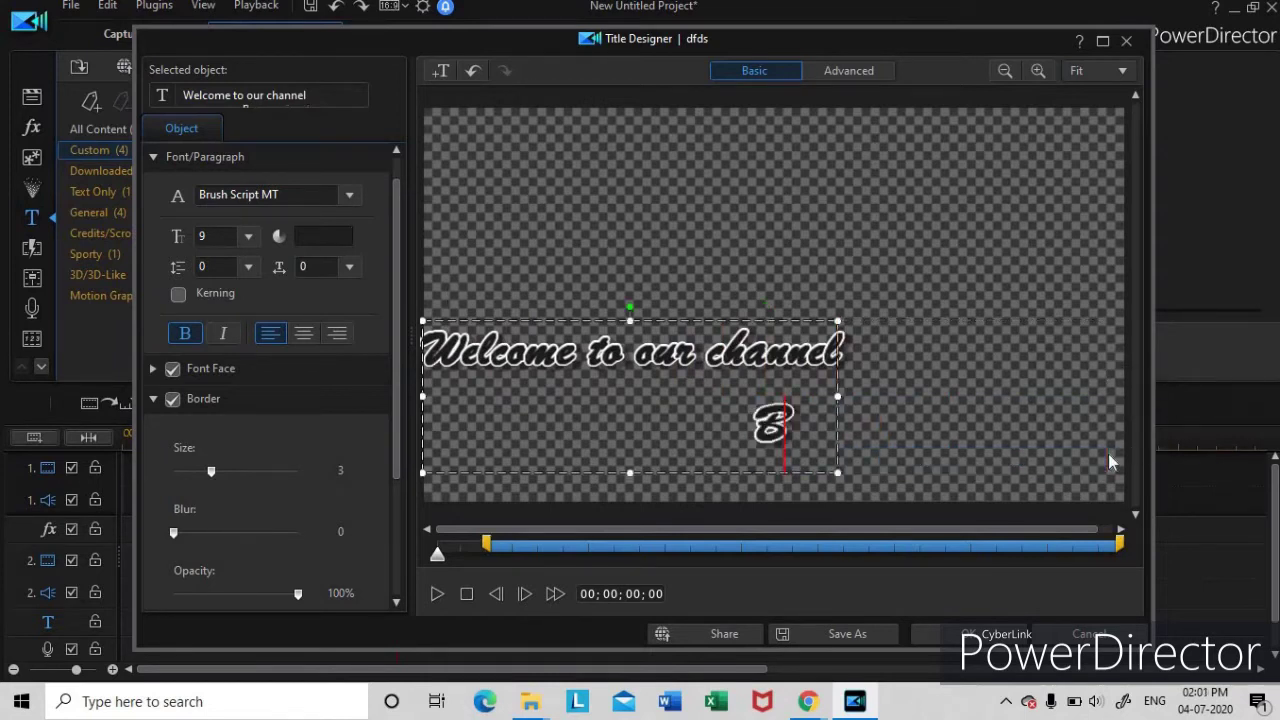
pyautogui.write('est for you')
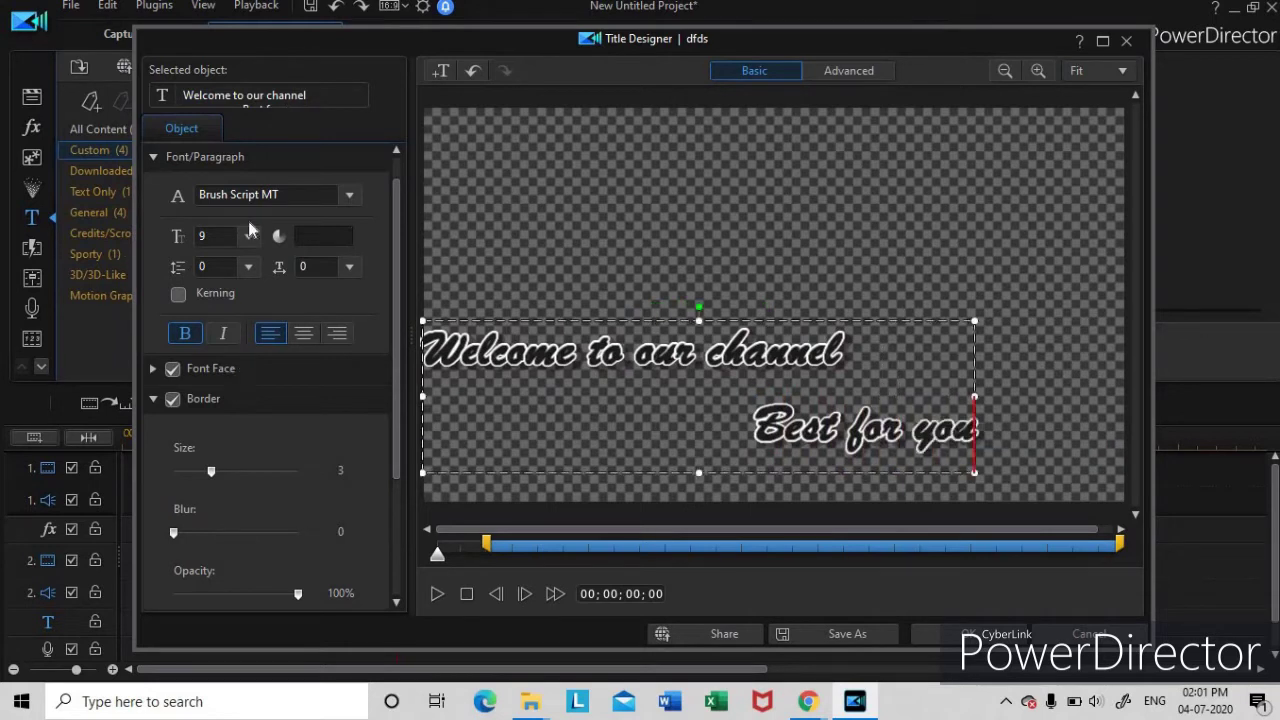
# - Try several fonts on both title lines, including Copperplate Gothic Bold, and set them to Forte
pyautogui.click(351, 195)
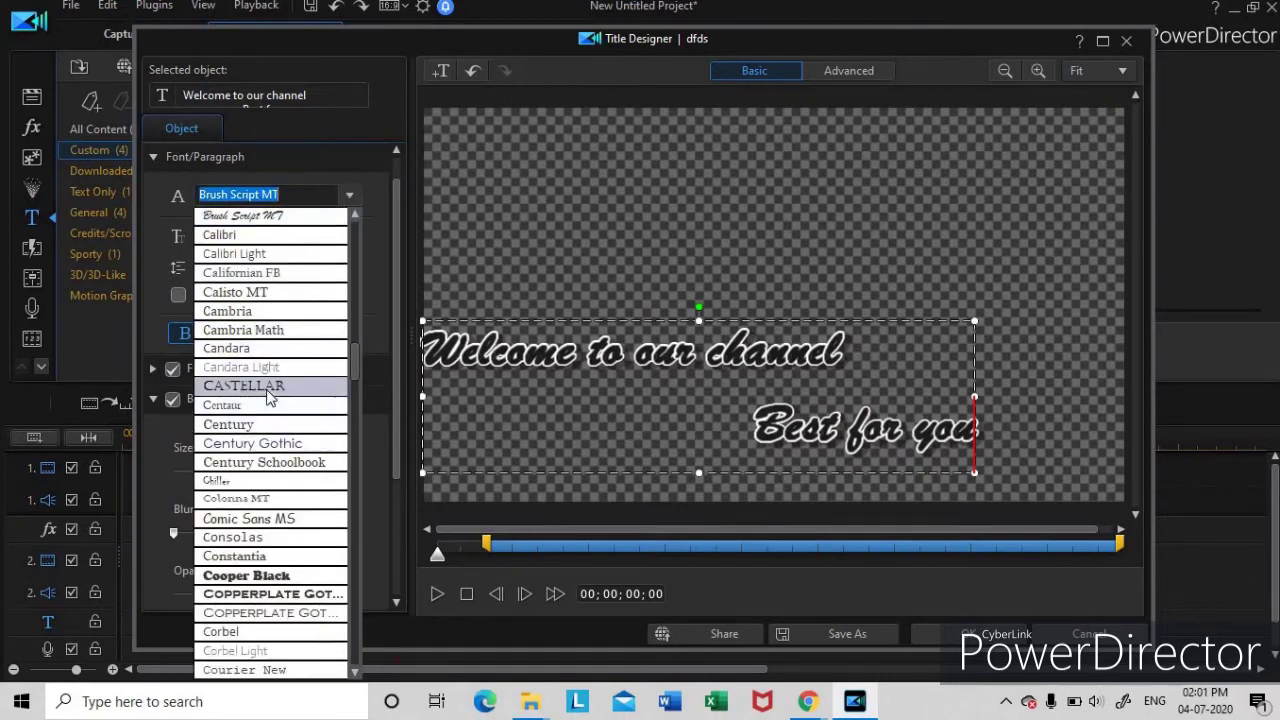
pyautogui.click(268, 386)
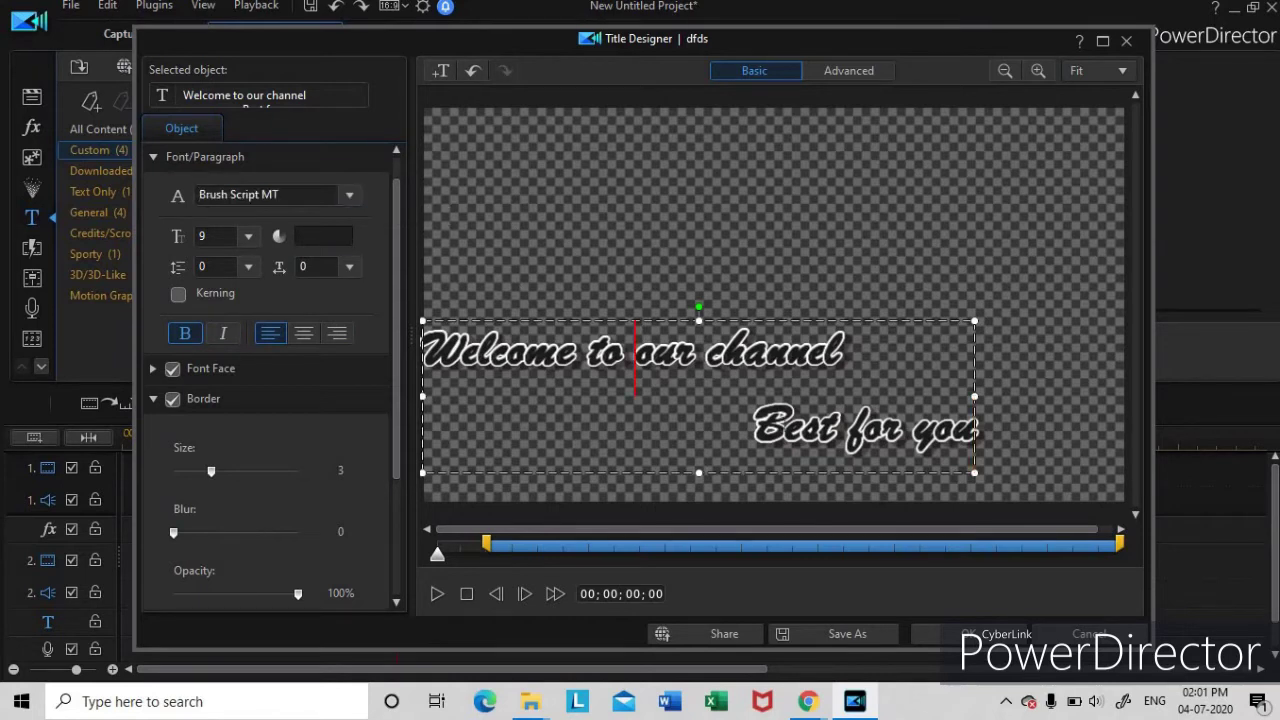
pyautogui.moveTo(842, 350); pyautogui.dragTo(935, 432)
pyautogui.click(454, 432)
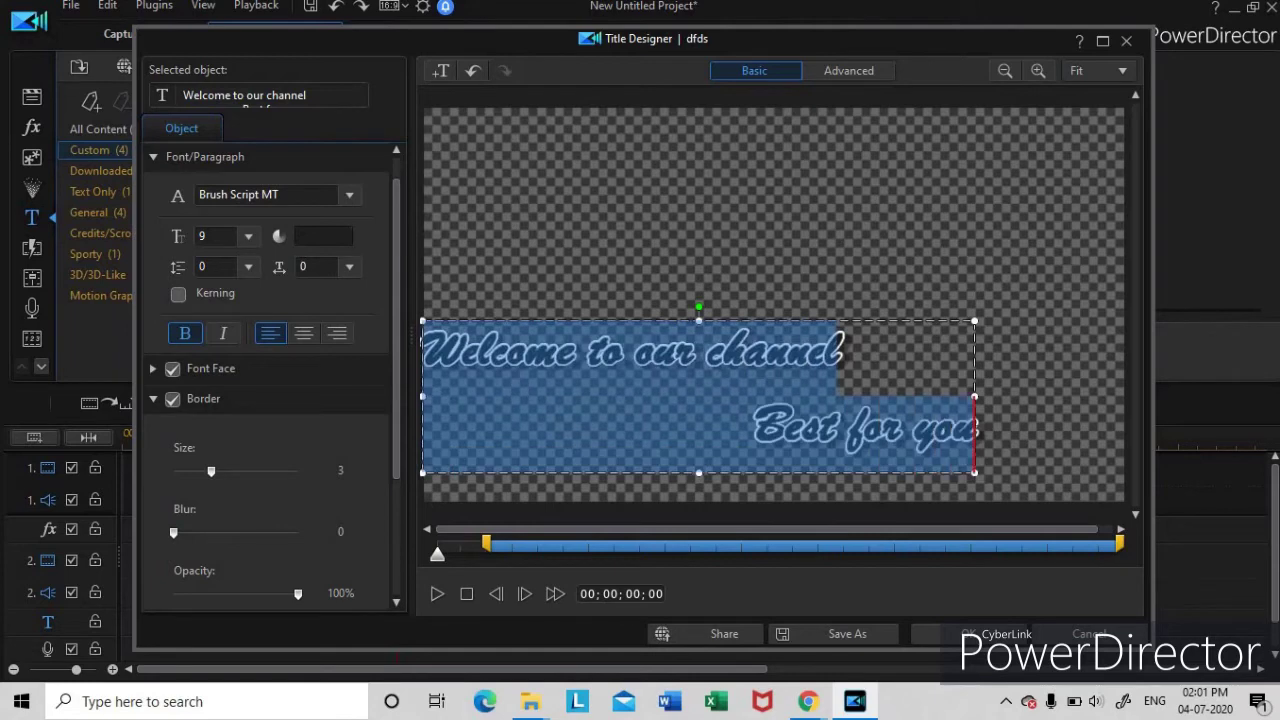
pyautogui.click(350, 196)
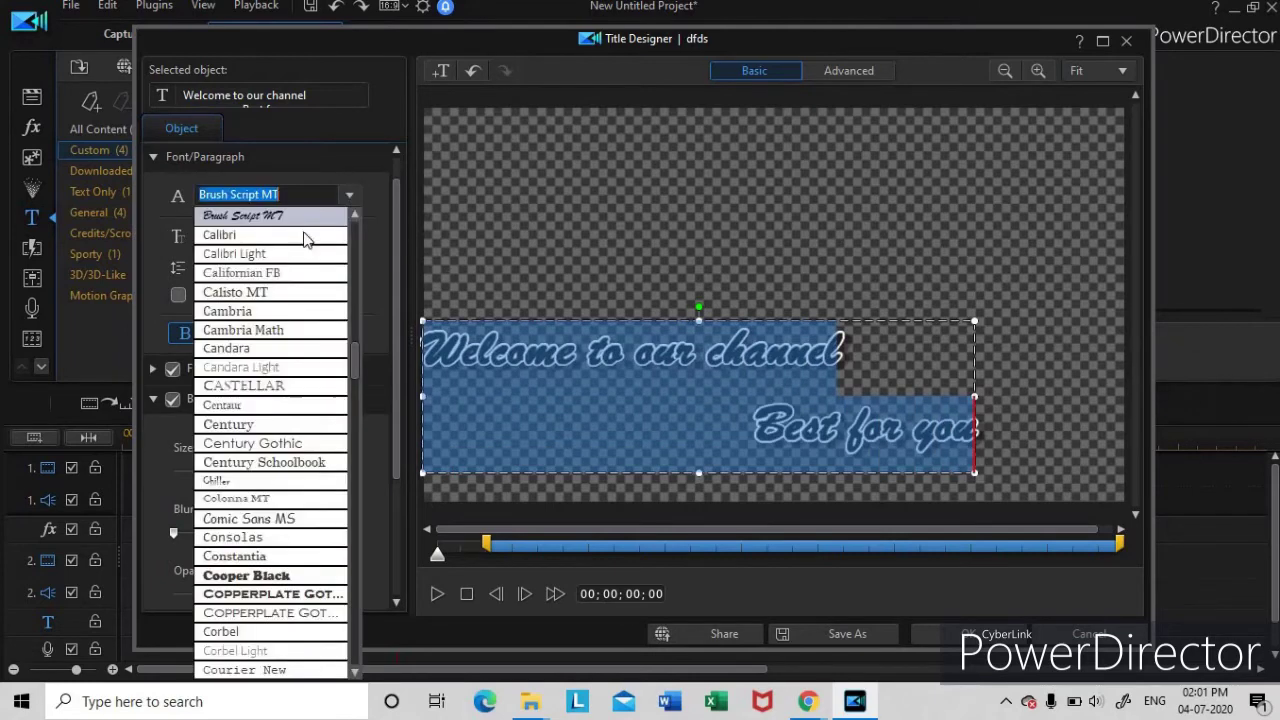
pyautogui.click(260, 330)
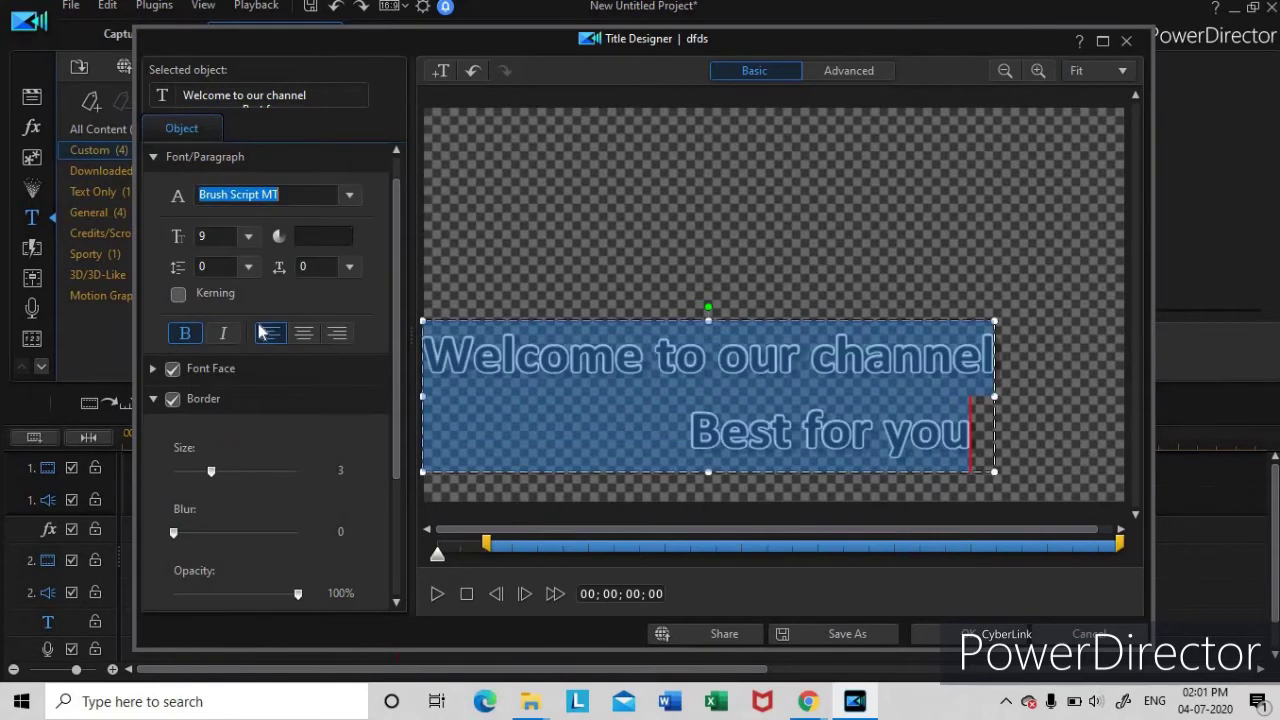
pyautogui.click(351, 196)
pyautogui.click(263, 478)
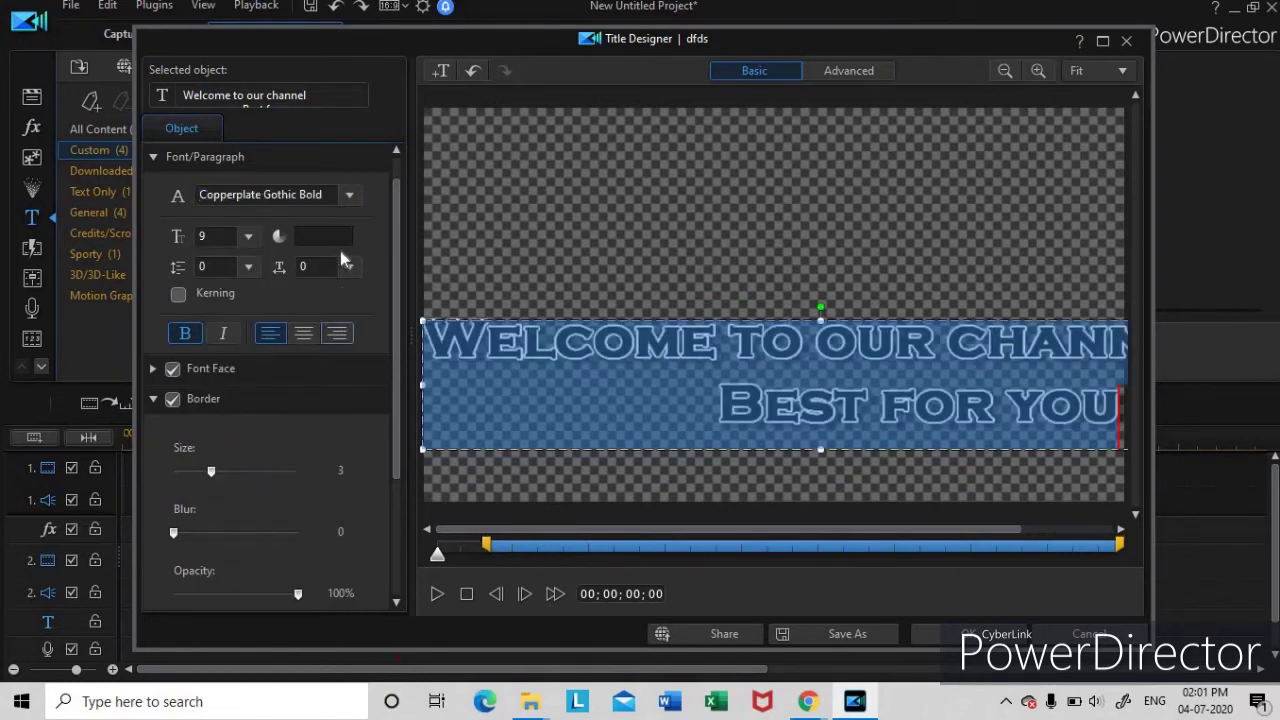
pyautogui.click(349, 195)
pyautogui.scroll(-1, 275, 440)
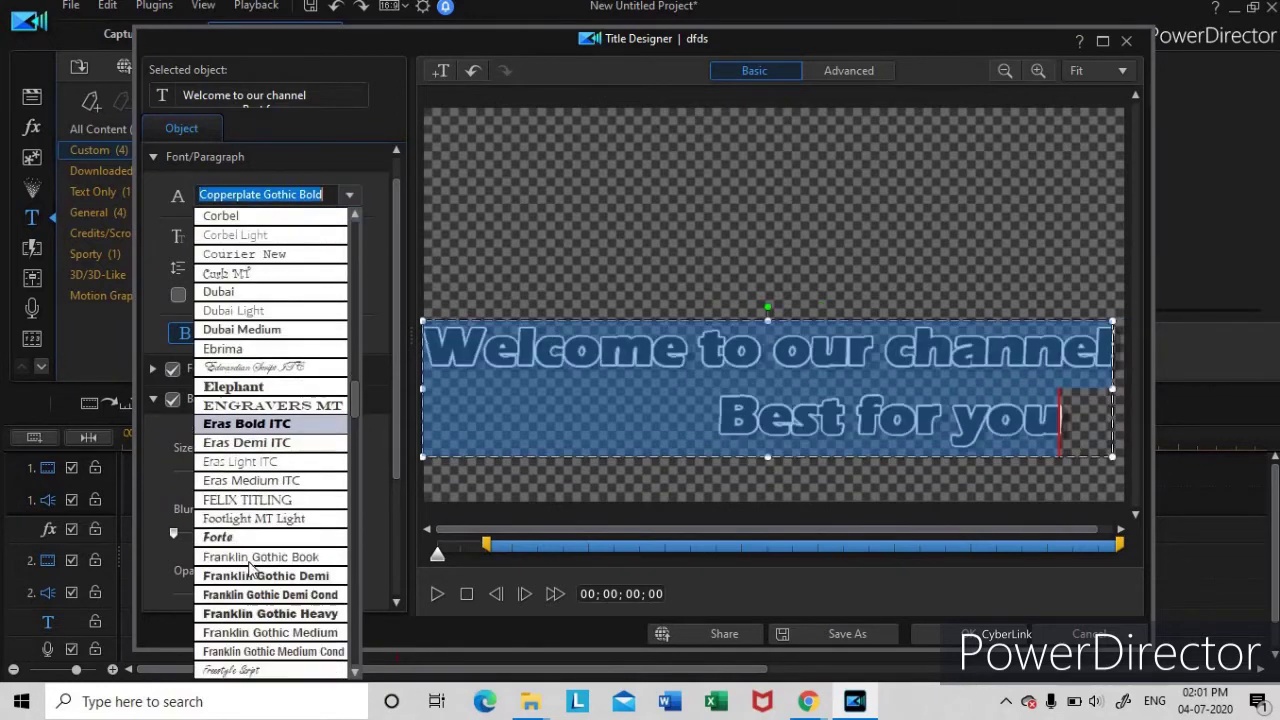
pyautogui.click(255, 529)
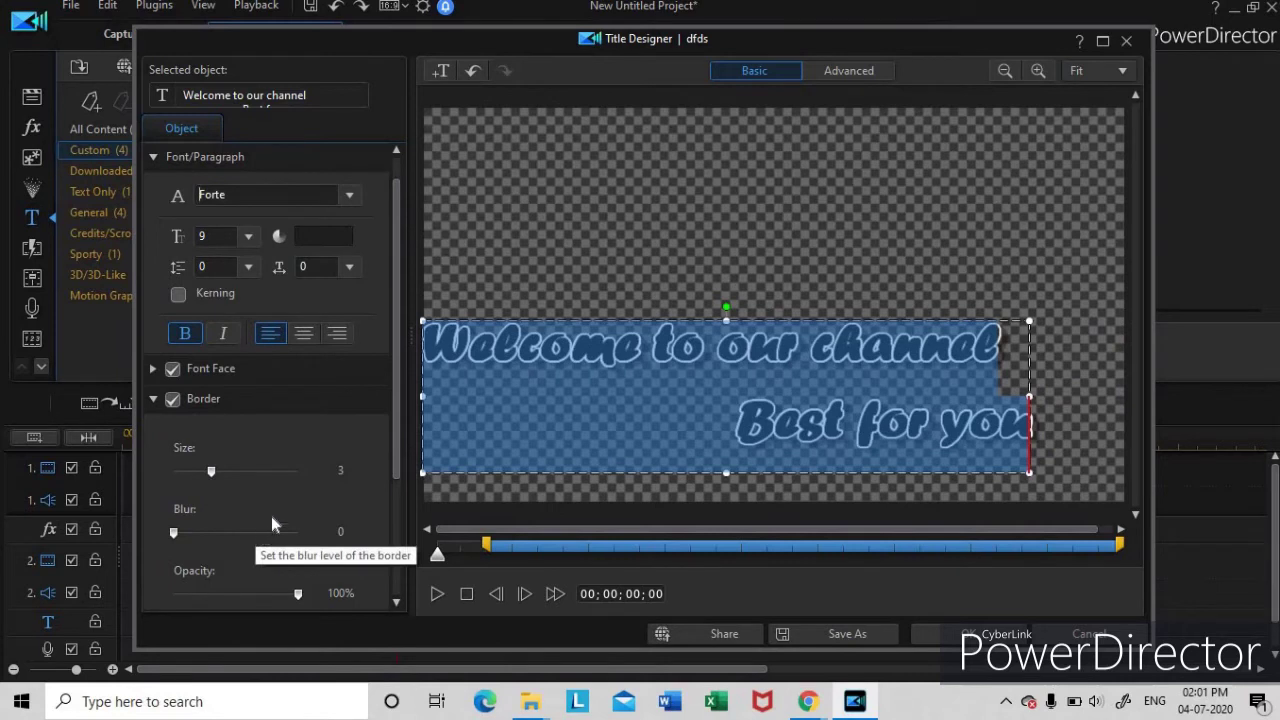
# - Review the title's font and border settings and accept the edited title
pyautogui.press('Home')
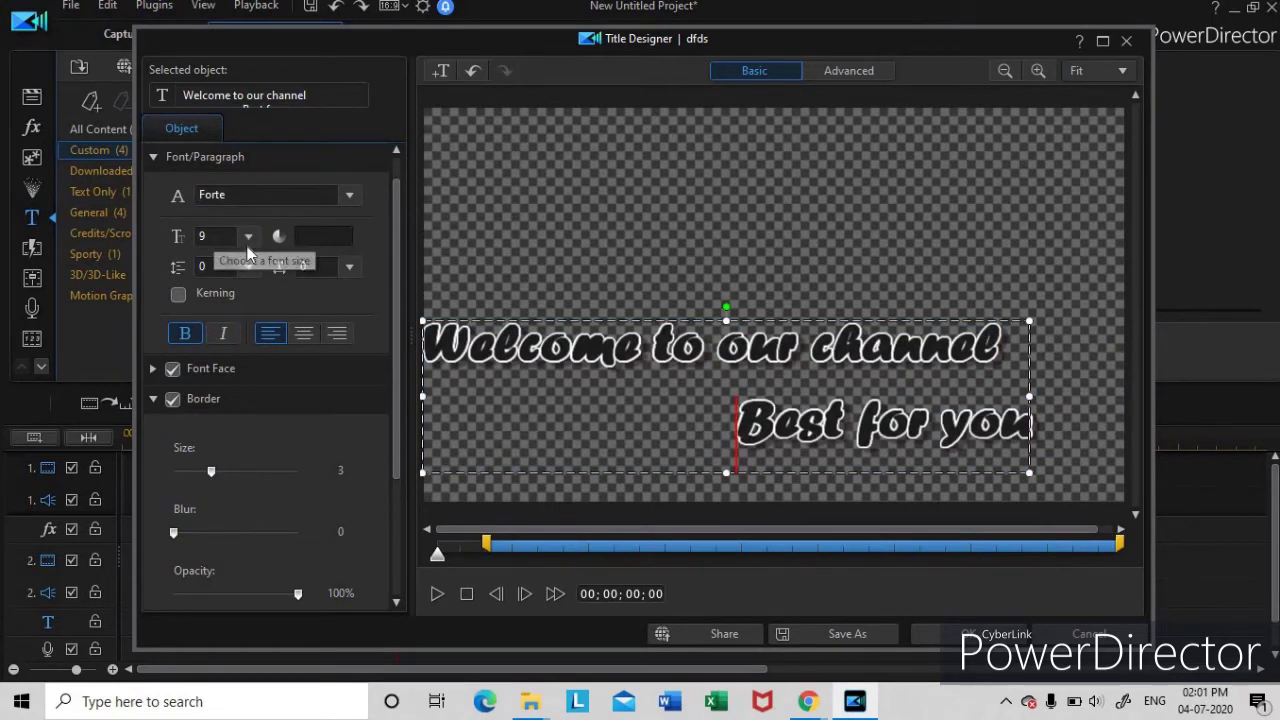
pyautogui.scroll(-3, 263, 449)
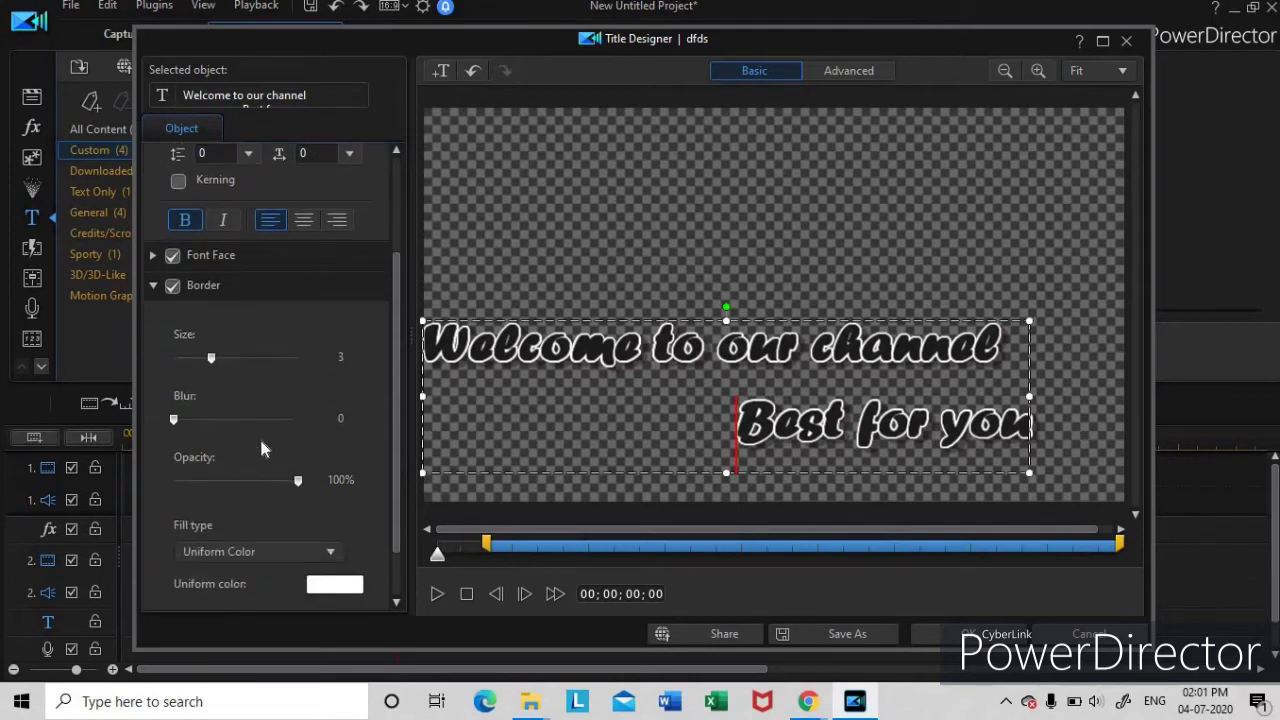
pyautogui.scroll(3, 258, 538)
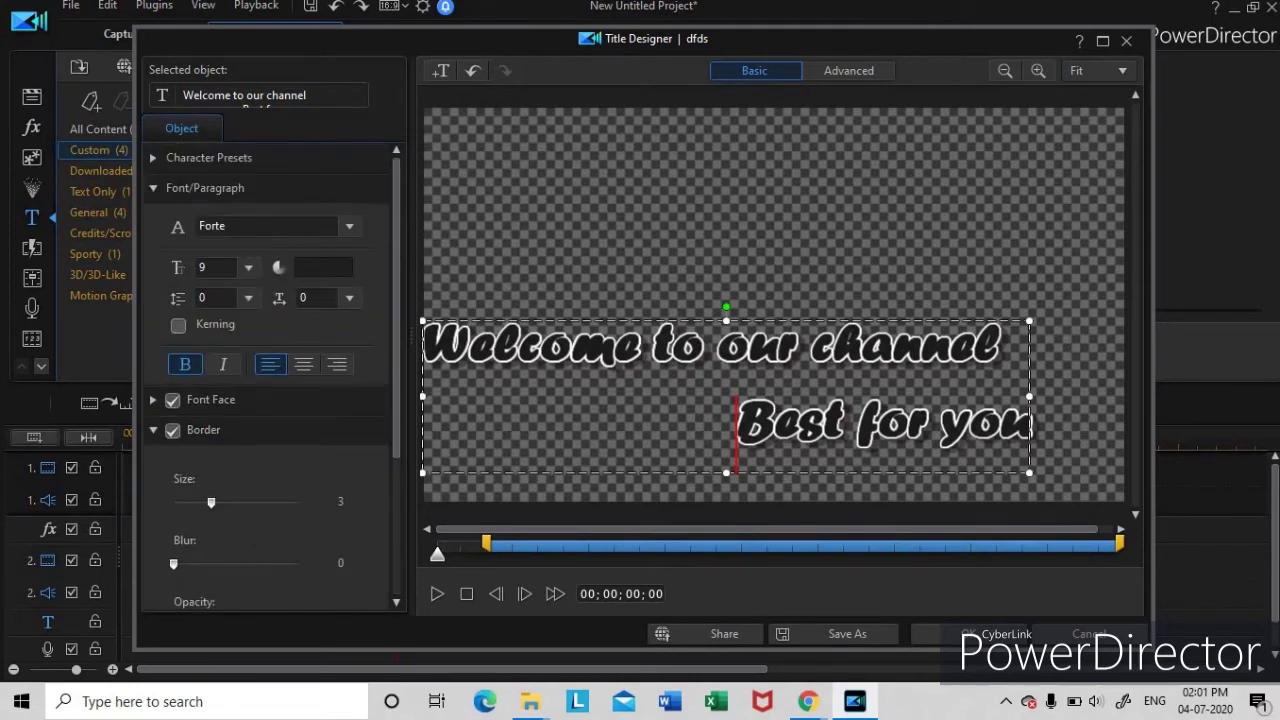
pyautogui.click(986, 636)
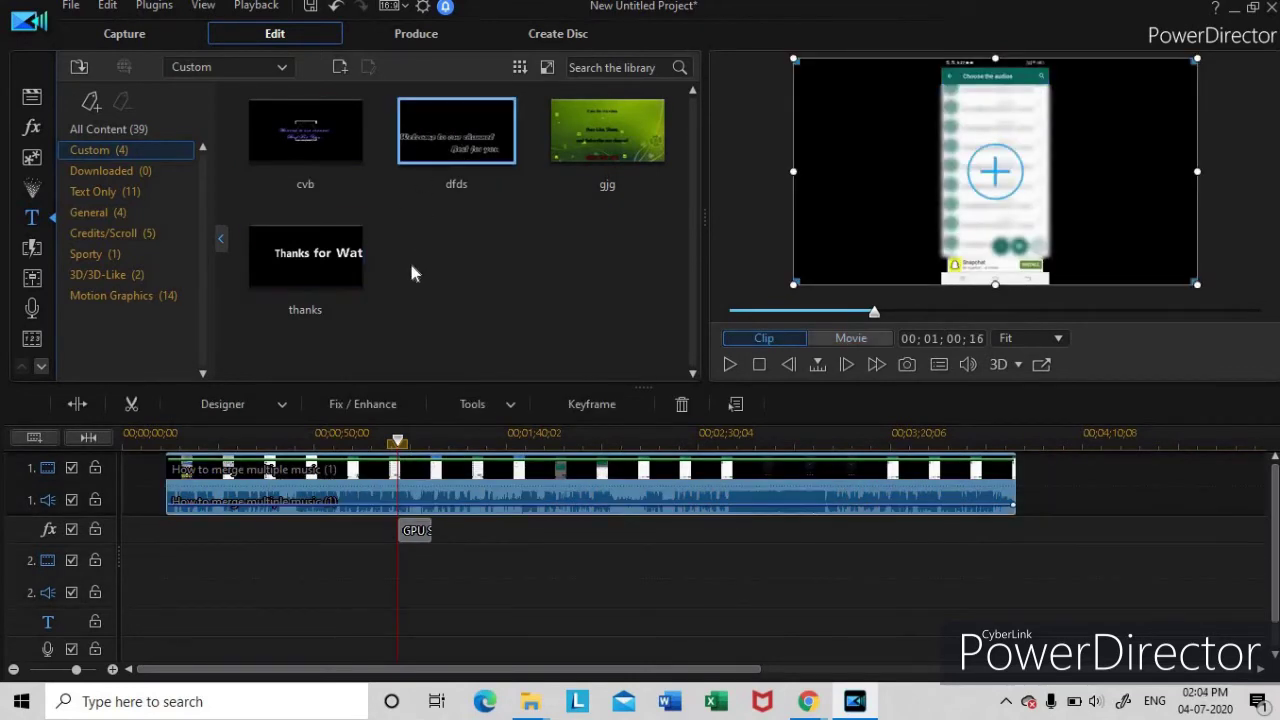
# - Place the dfds title on video track 1 at 00;00;01;09, ahead of the main clip, and play it back
pyautogui.moveTo(452, 140); pyautogui.dragTo(130, 467)
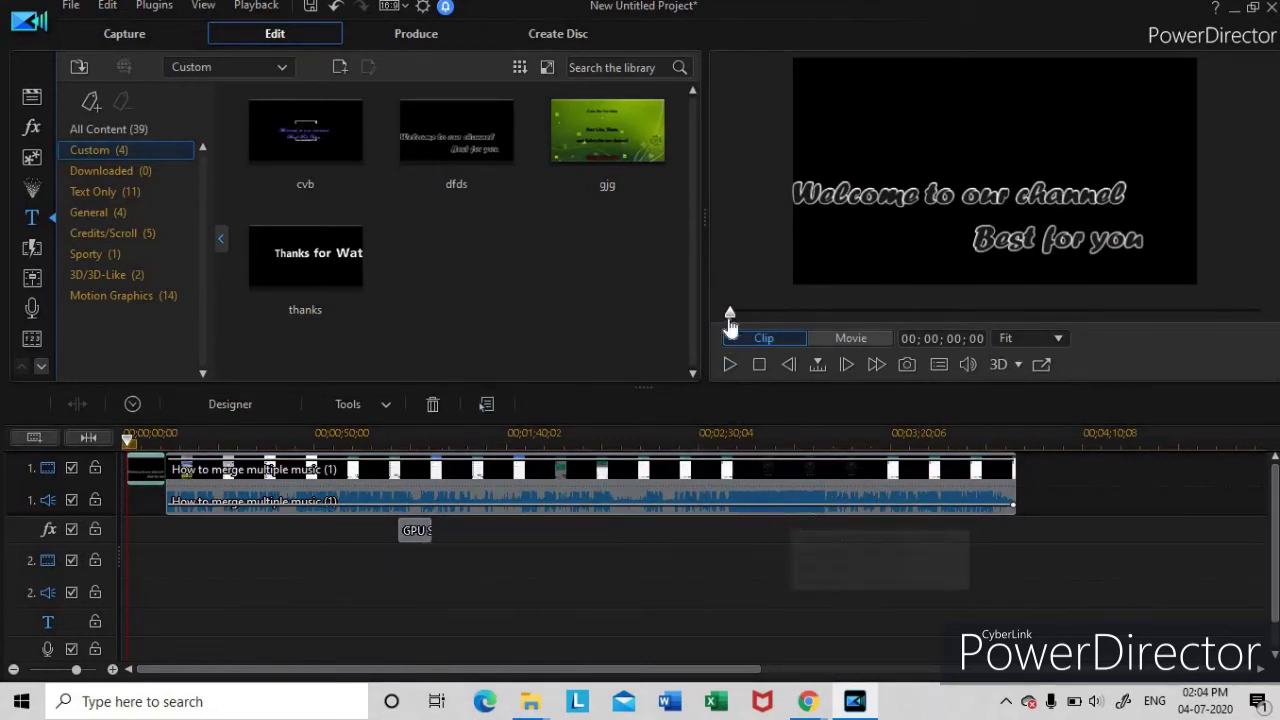
pyautogui.click(729, 364)
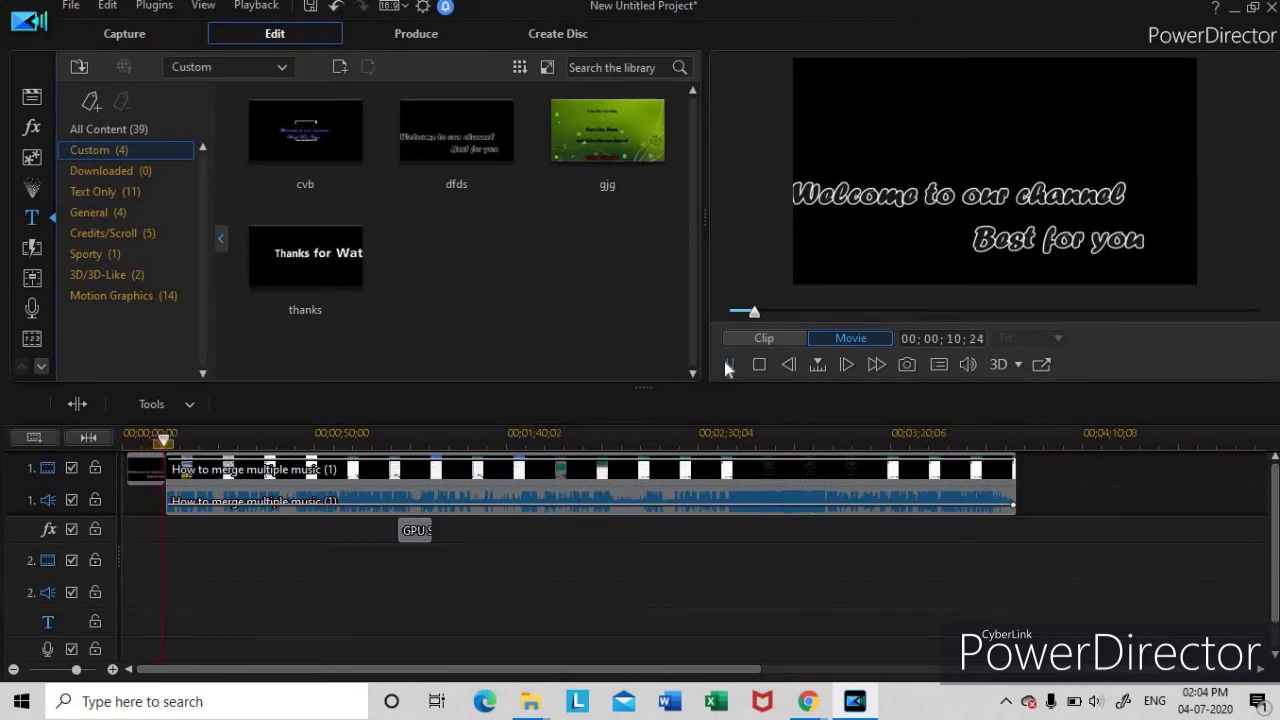
pyautogui.press('space')
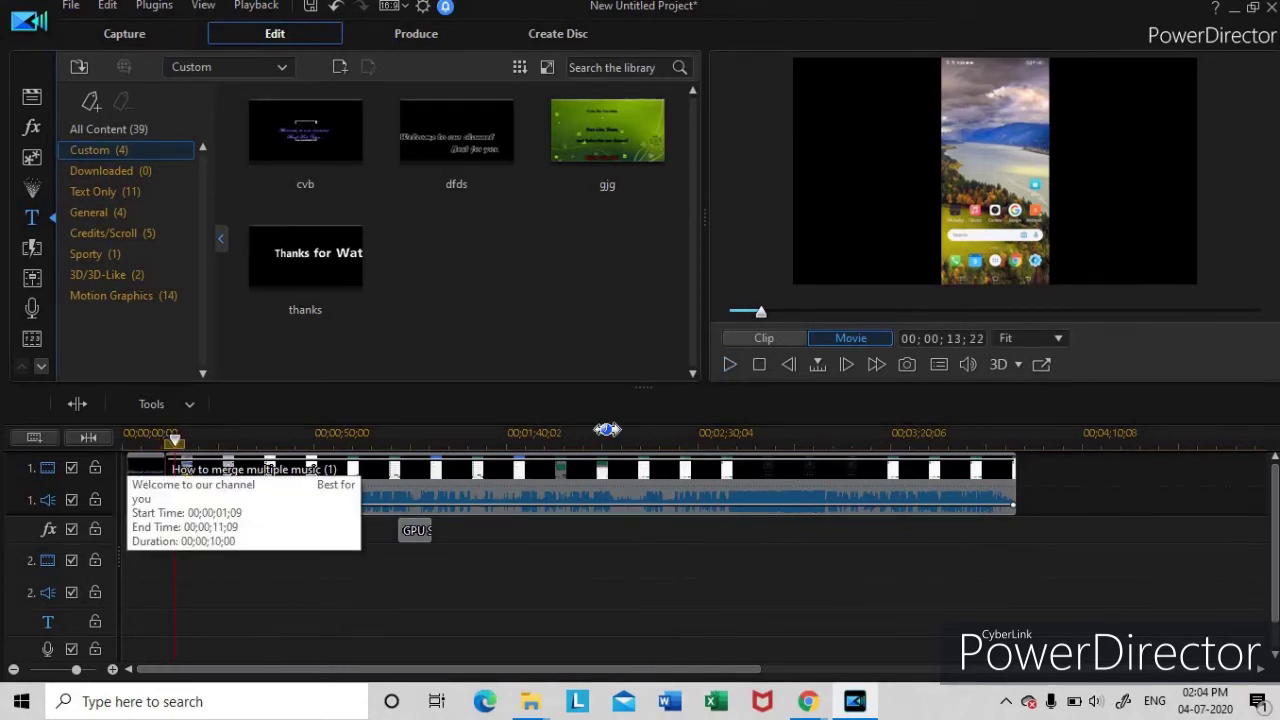
pyautogui.moveTo(760, 312)
pyautogui.mouseDown()
pyautogui.moveTo(735, 313)
pyautogui.moveTo(745, 318)
pyautogui.mouseUp()
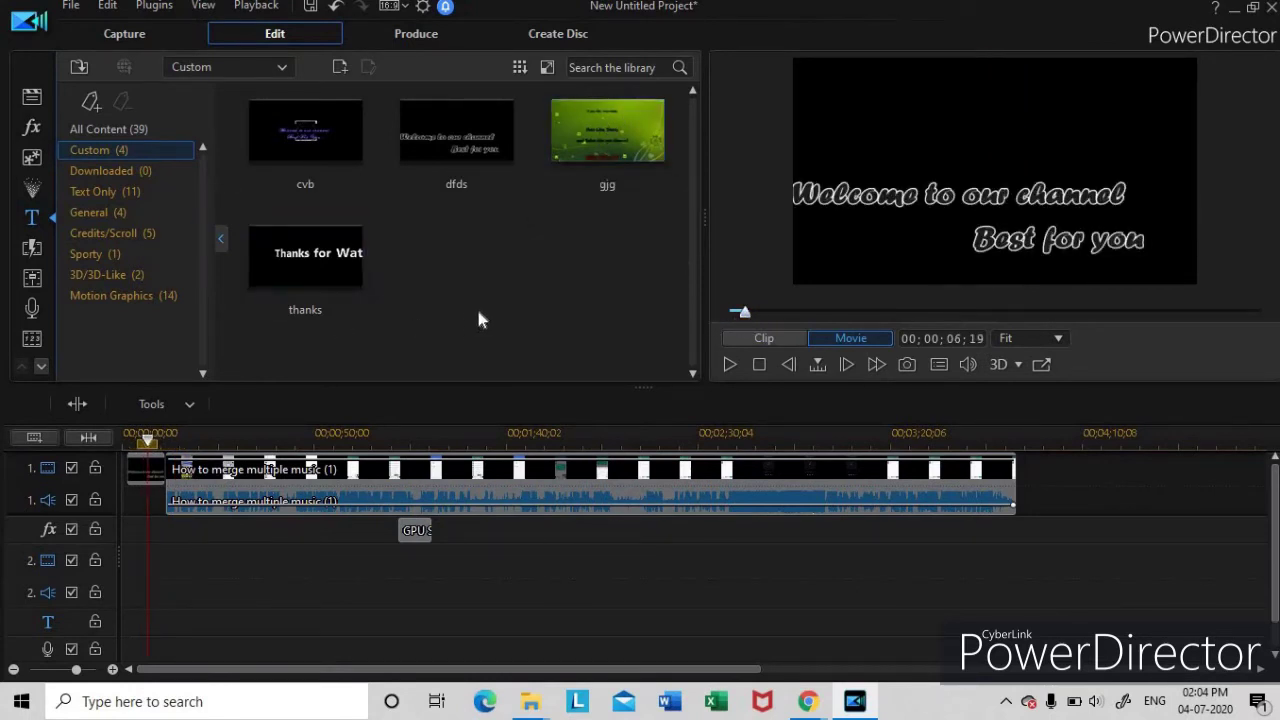
# - Add the custom title gjg to video track 1 directly after the main clip and play it back
pyautogui.moveTo(619, 138)
pyautogui.click(98, 172)
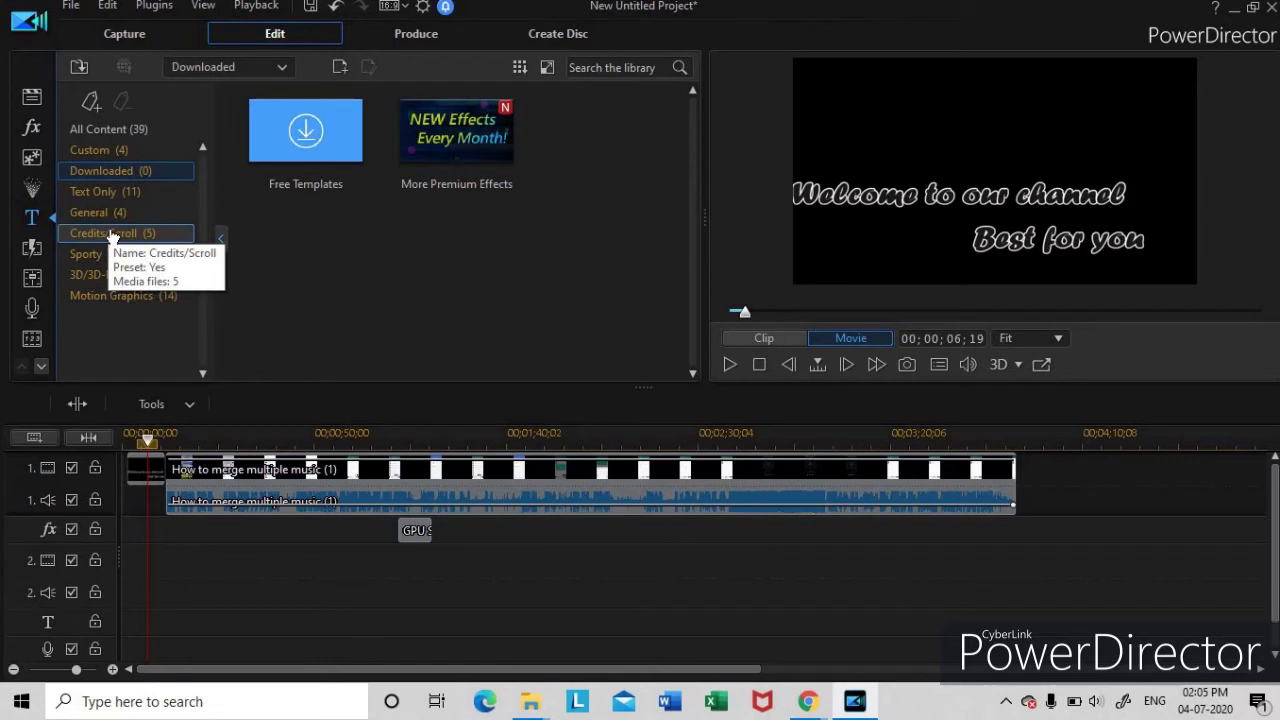
pyautogui.click(98, 212)
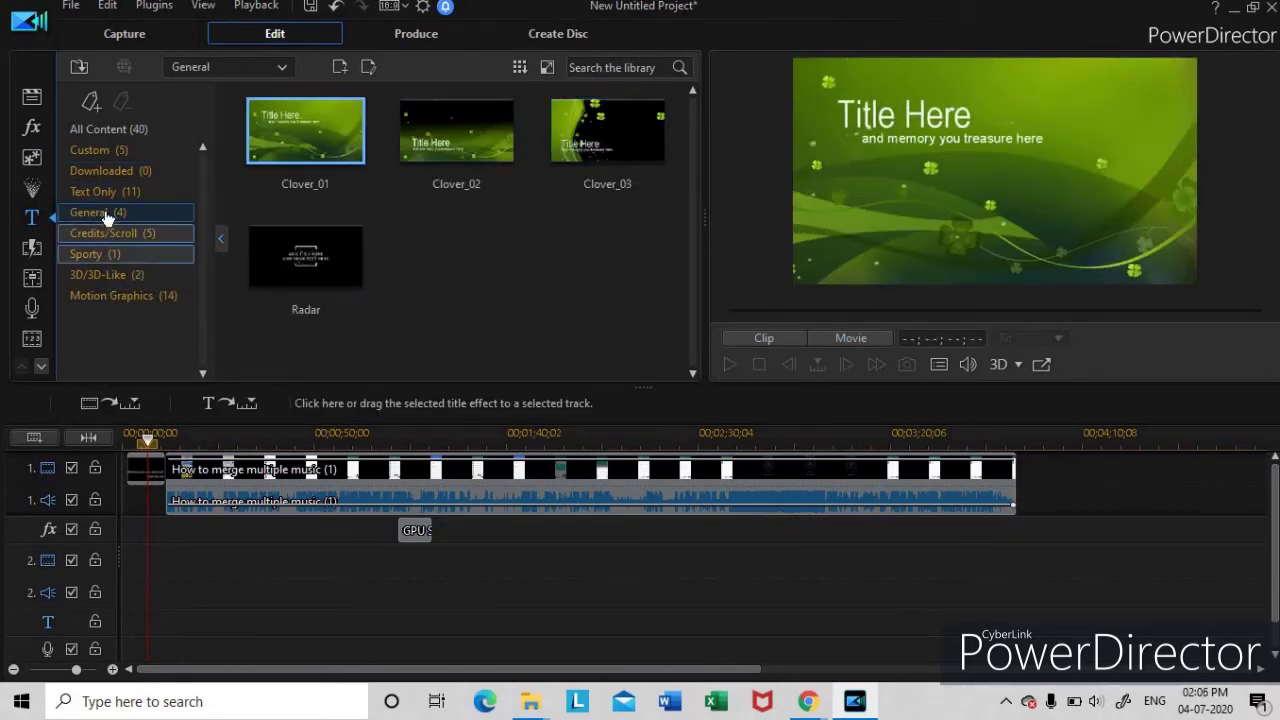
pyautogui.click(108, 171)
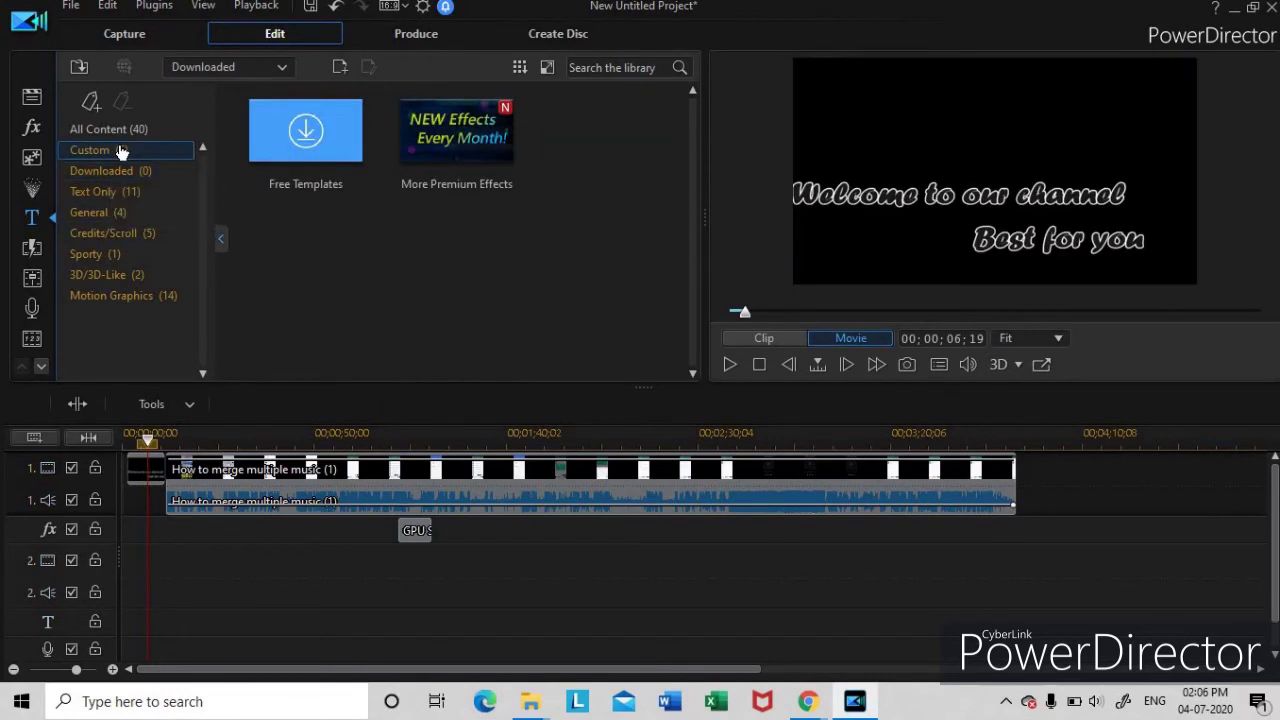
pyautogui.click(120, 150)
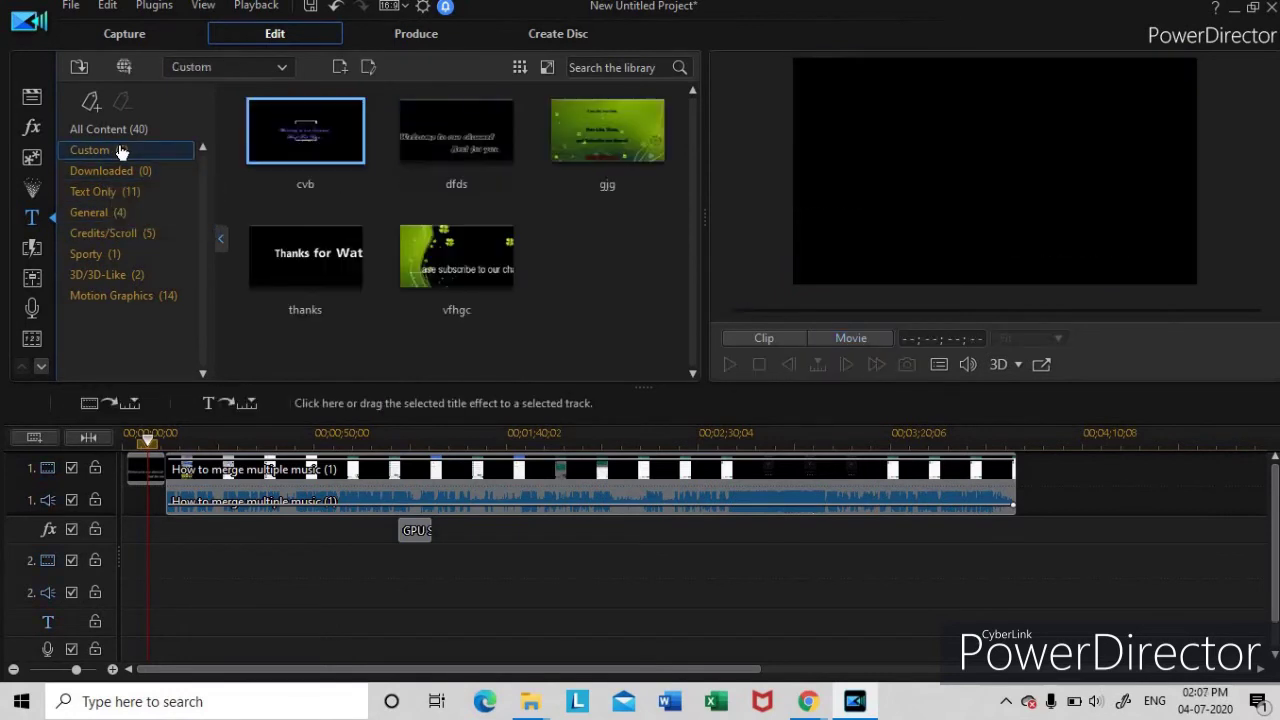
pyautogui.click(608, 138)
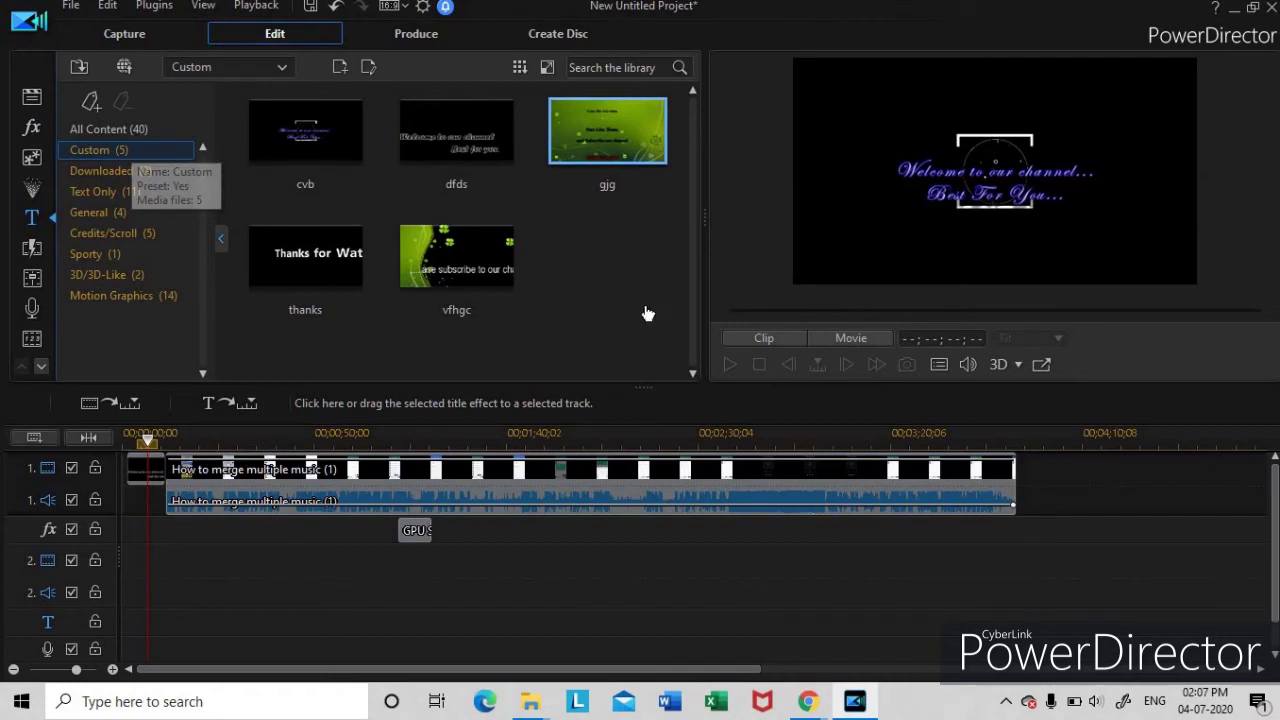
pyautogui.moveTo(617, 125); pyautogui.dragTo(1016, 486)
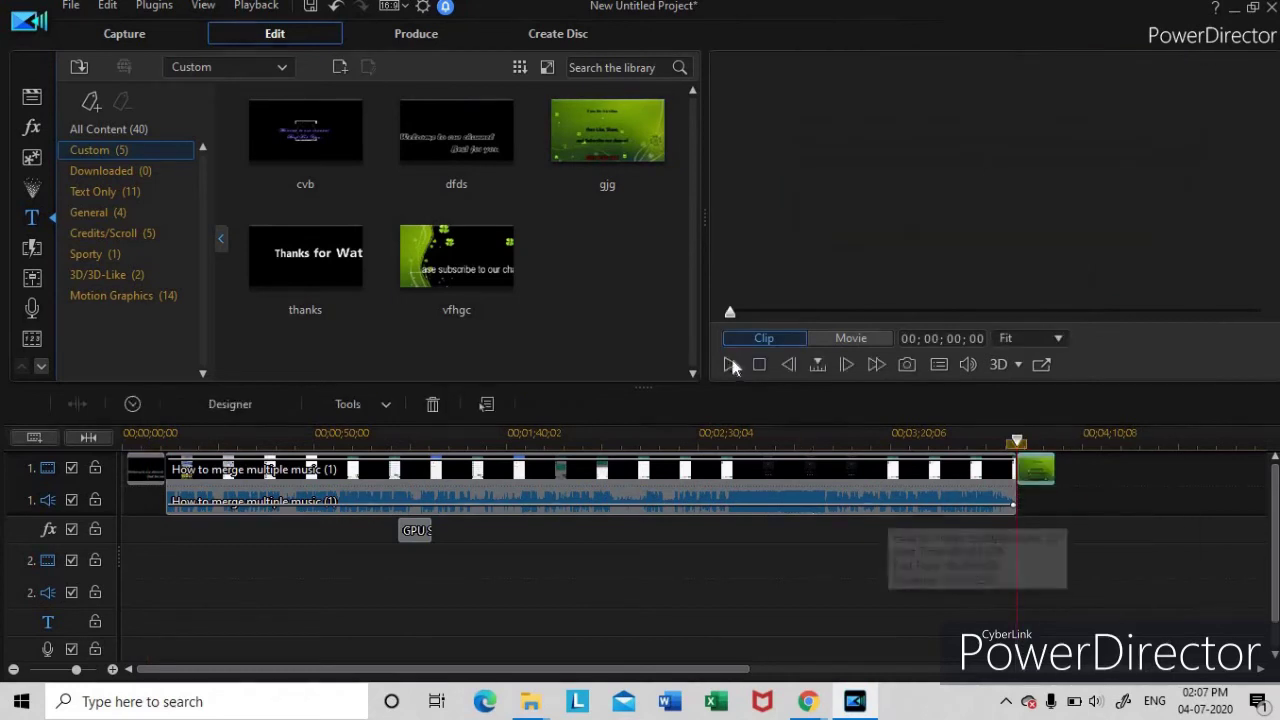
pyautogui.click(729, 366)
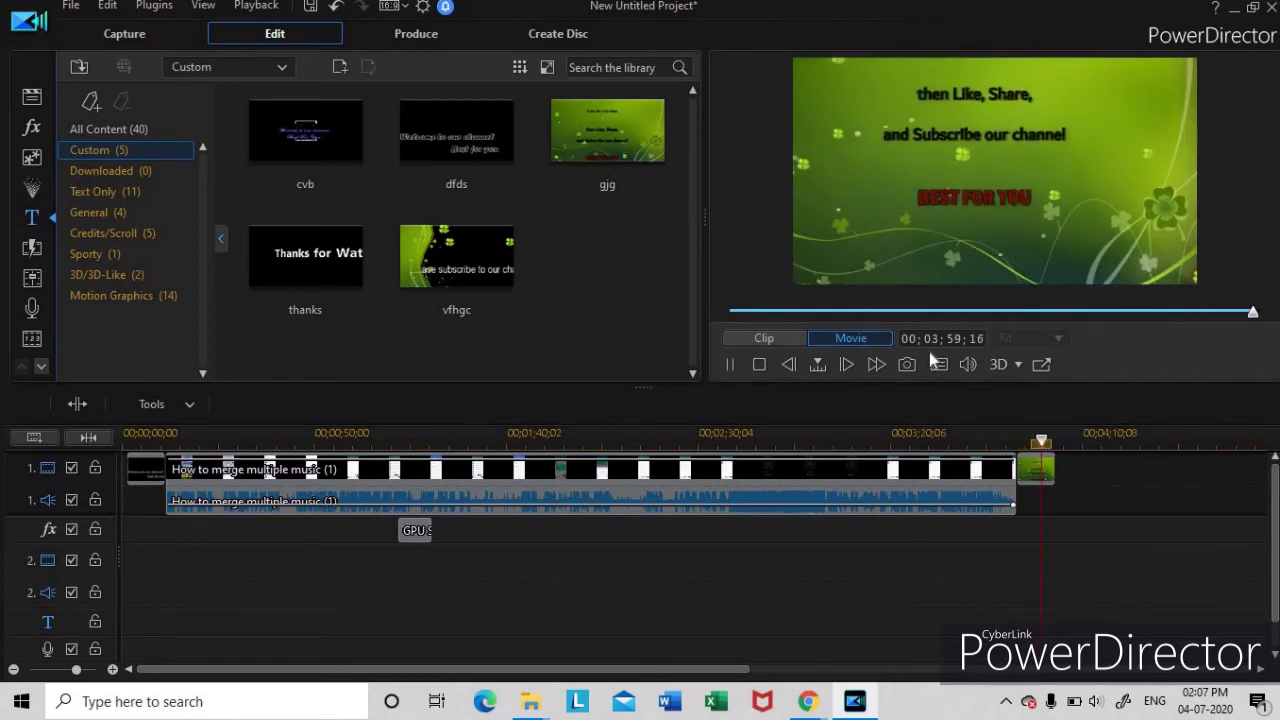
pyautogui.click(727, 367)
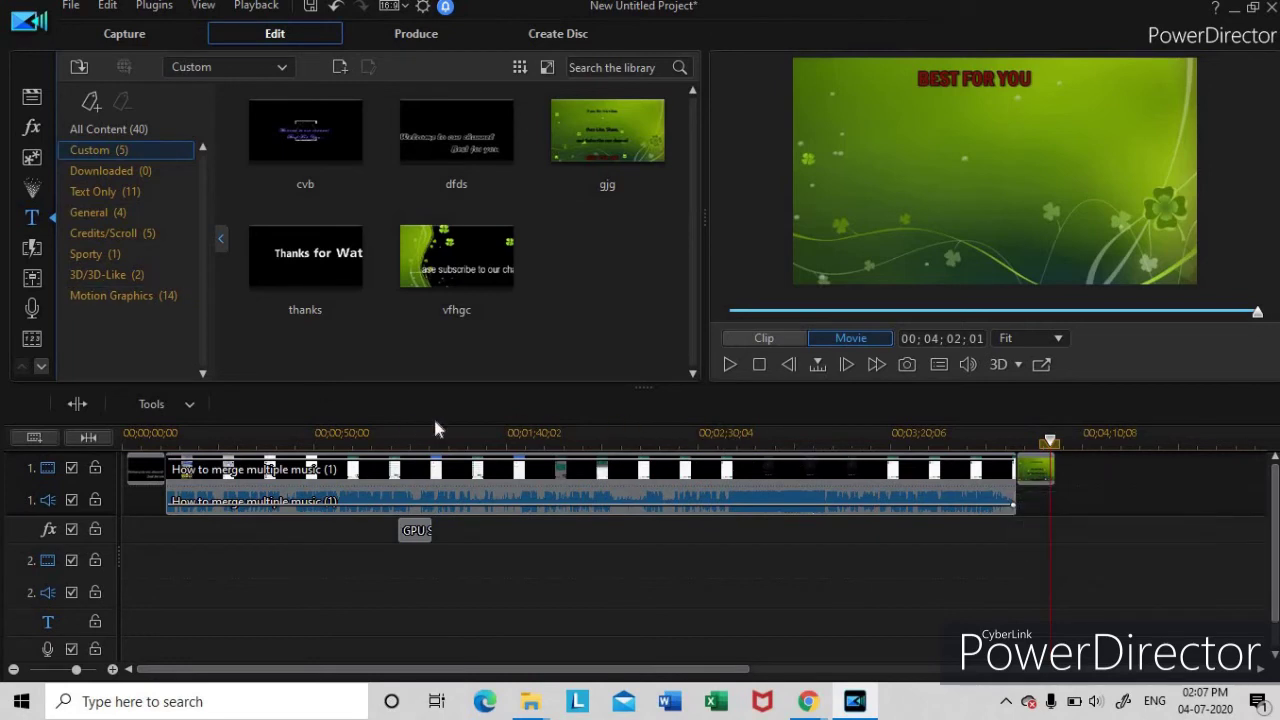
# - Add the Alan Walker - Fade music file from the media library to audio track 2, starting at 00;00;00;00
pyautogui.click(31, 97)
pyautogui.click(114, 190)
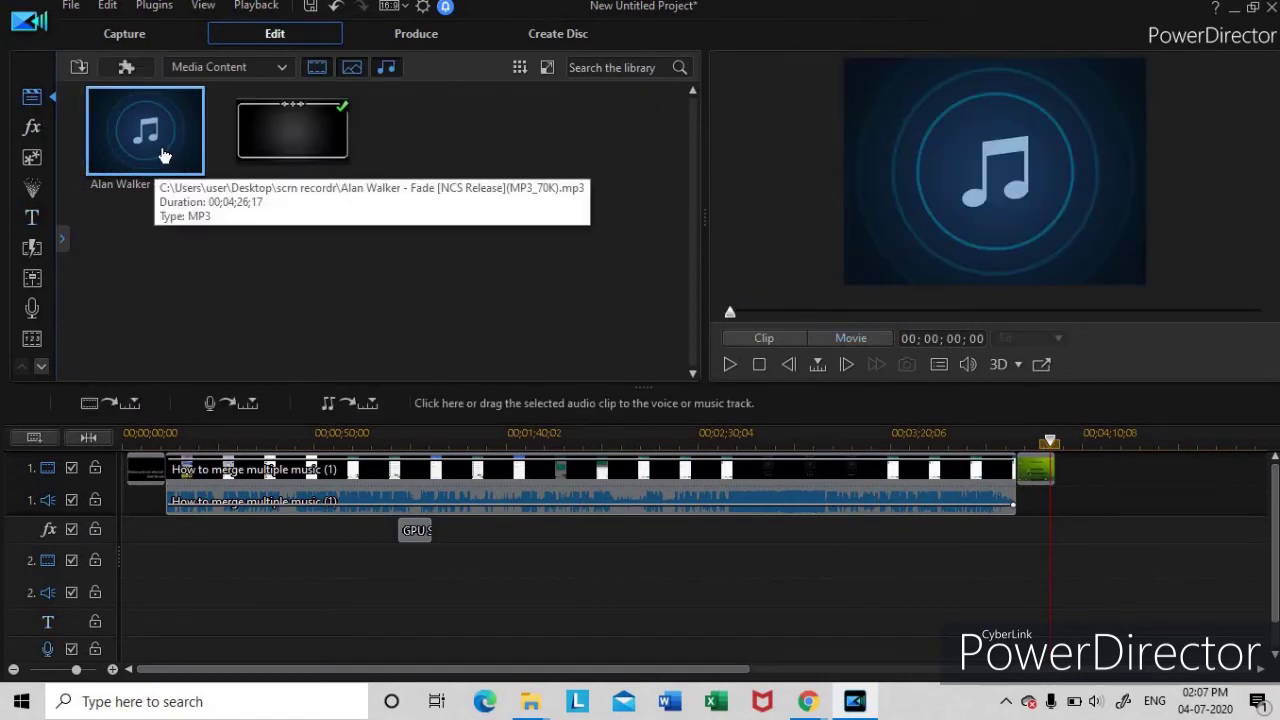
pyautogui.moveTo(147, 133); pyautogui.dragTo(121, 585)
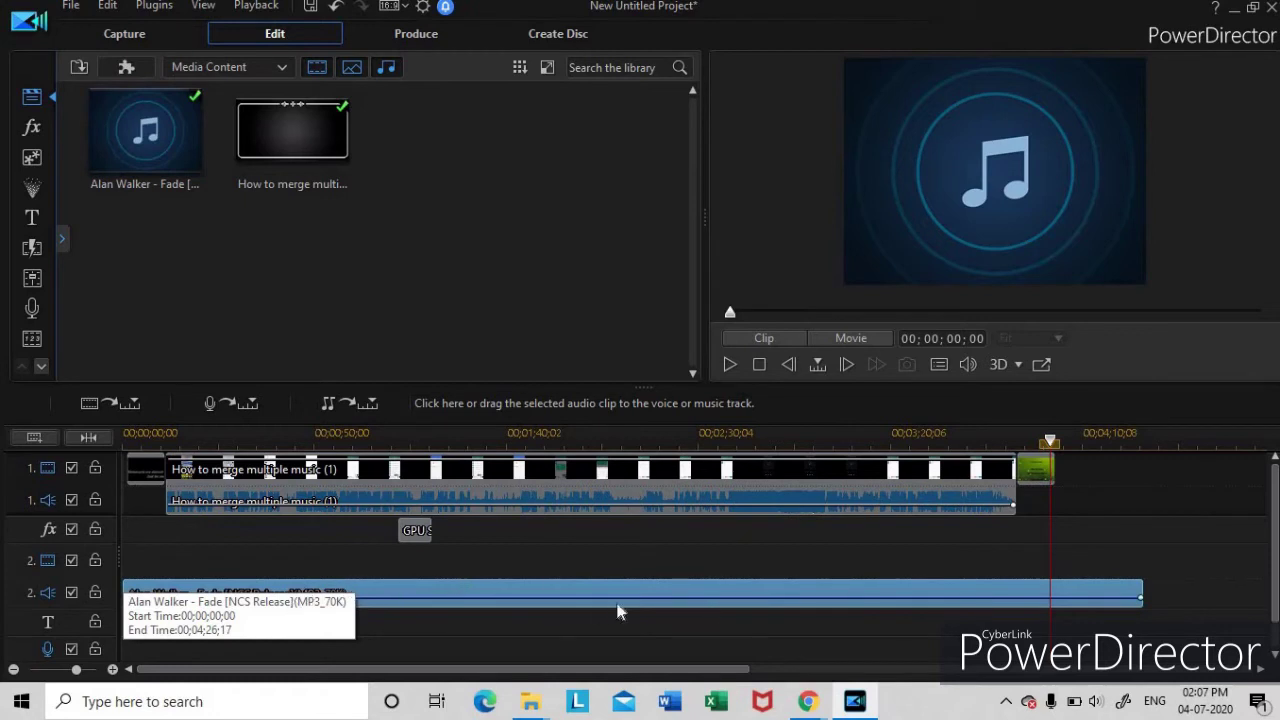
# - Trim the Alan Walker - Fade clip on audio track 2 so it ends with the opening title at 00;00;11;09
pyautogui.click(250, 592)
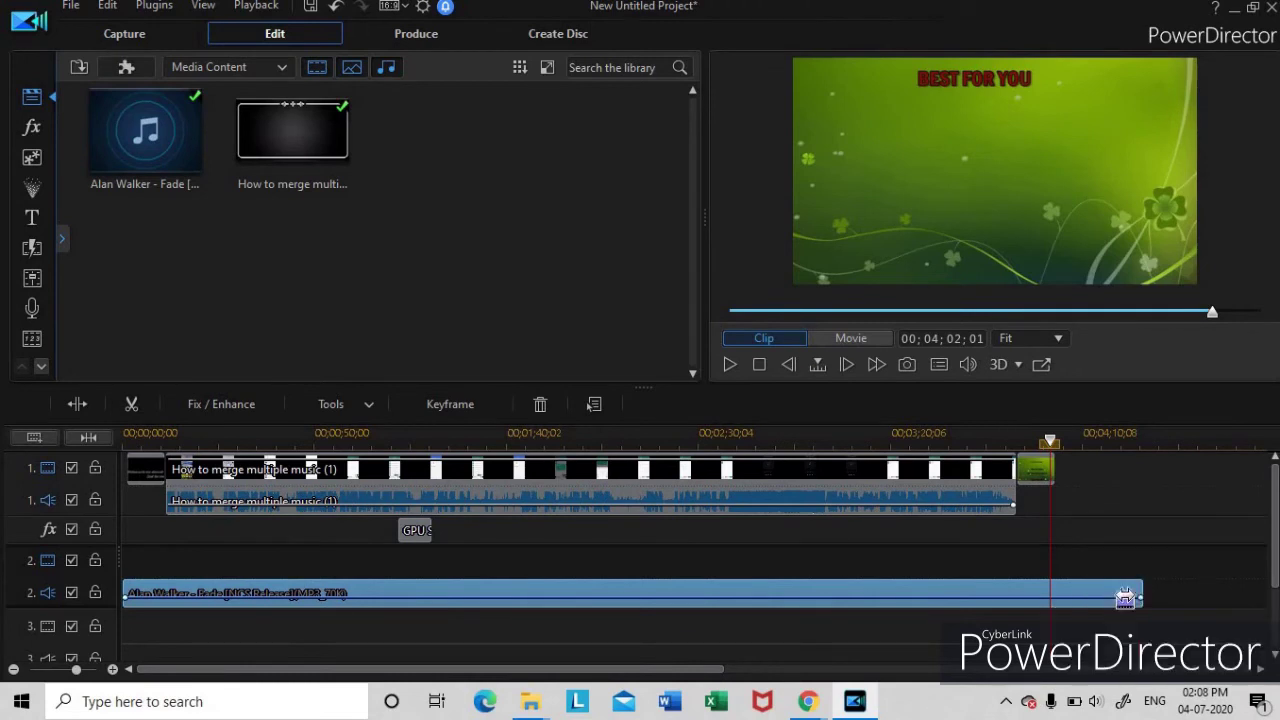
pyautogui.moveTo(1142, 597); pyautogui.dragTo(1123, 597)
pyautogui.moveTo(980, 602); pyautogui.dragTo(164, 560)
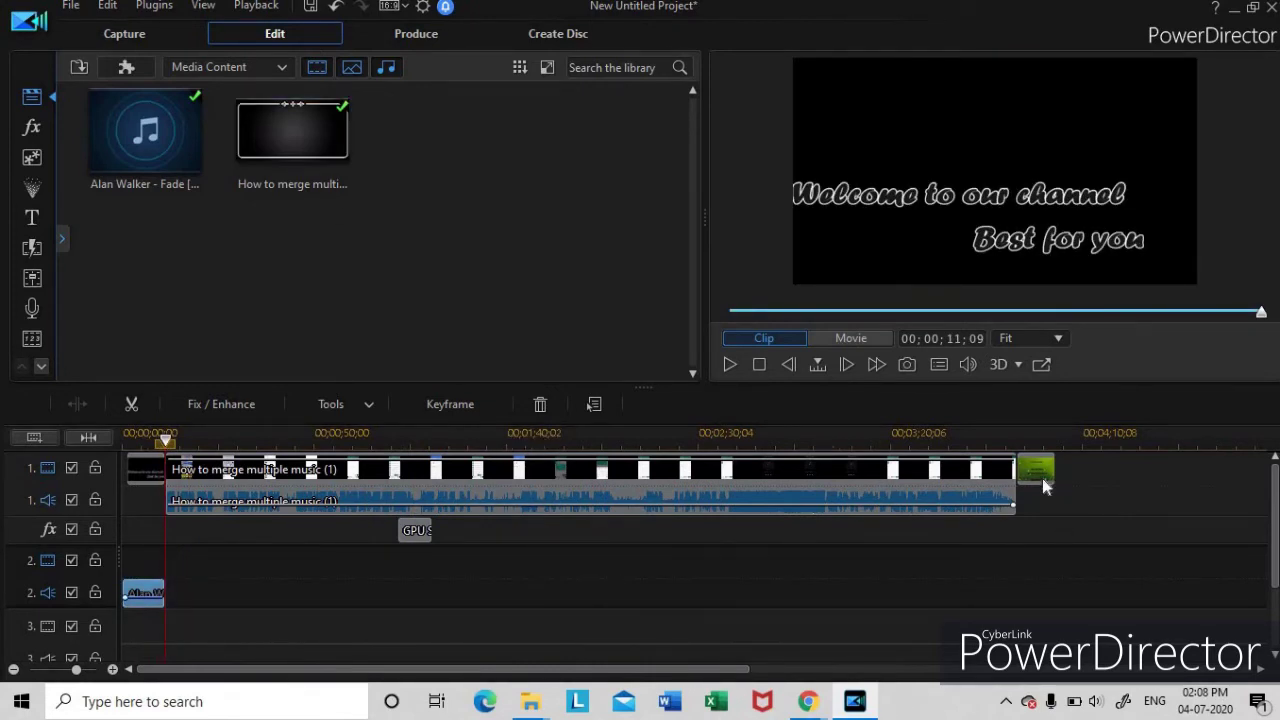
# - Add a second Alan Walker - Fade clip under the closing title at 00;03;53;09 on audio track 2, trimmed to 00;00;10;00
pyautogui.moveTo(150, 132); pyautogui.dragTo(1018, 572)
pyautogui.moveTo(546, 678); pyautogui.dragTo(893, 678)
pyautogui.moveTo(1093, 601); pyautogui.dragTo(236, 576)
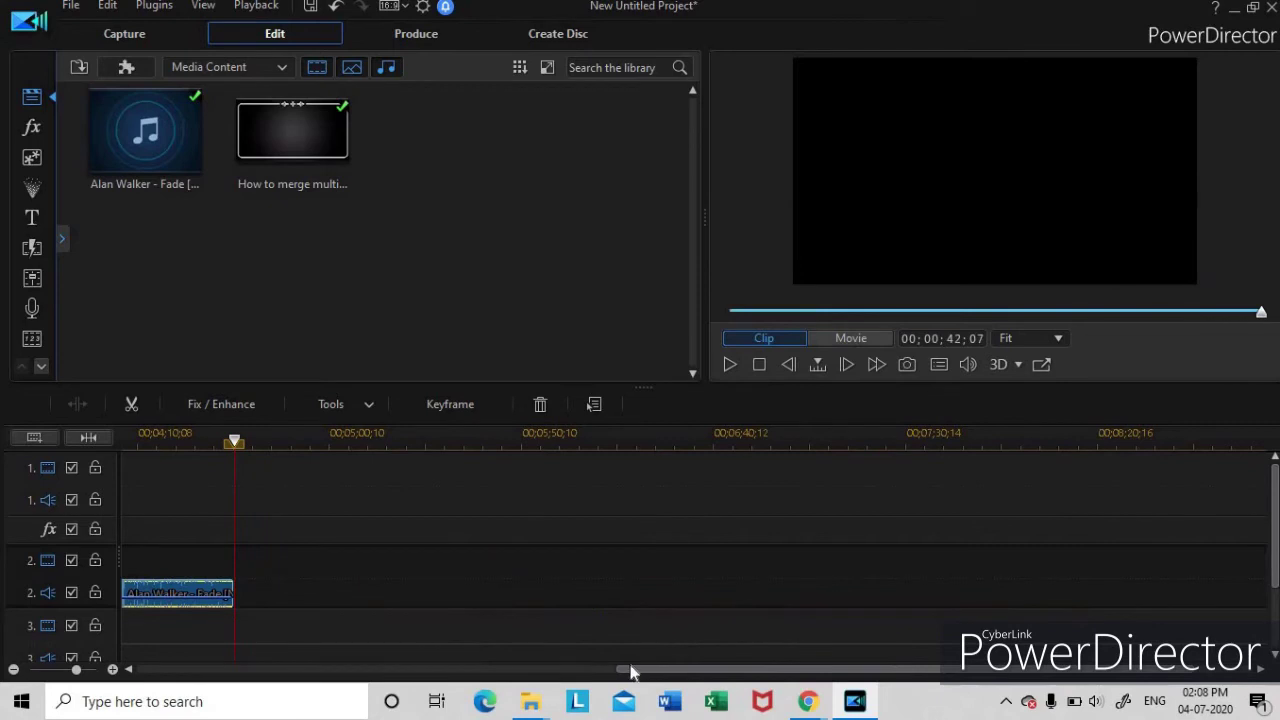
pyautogui.click(548, 672)
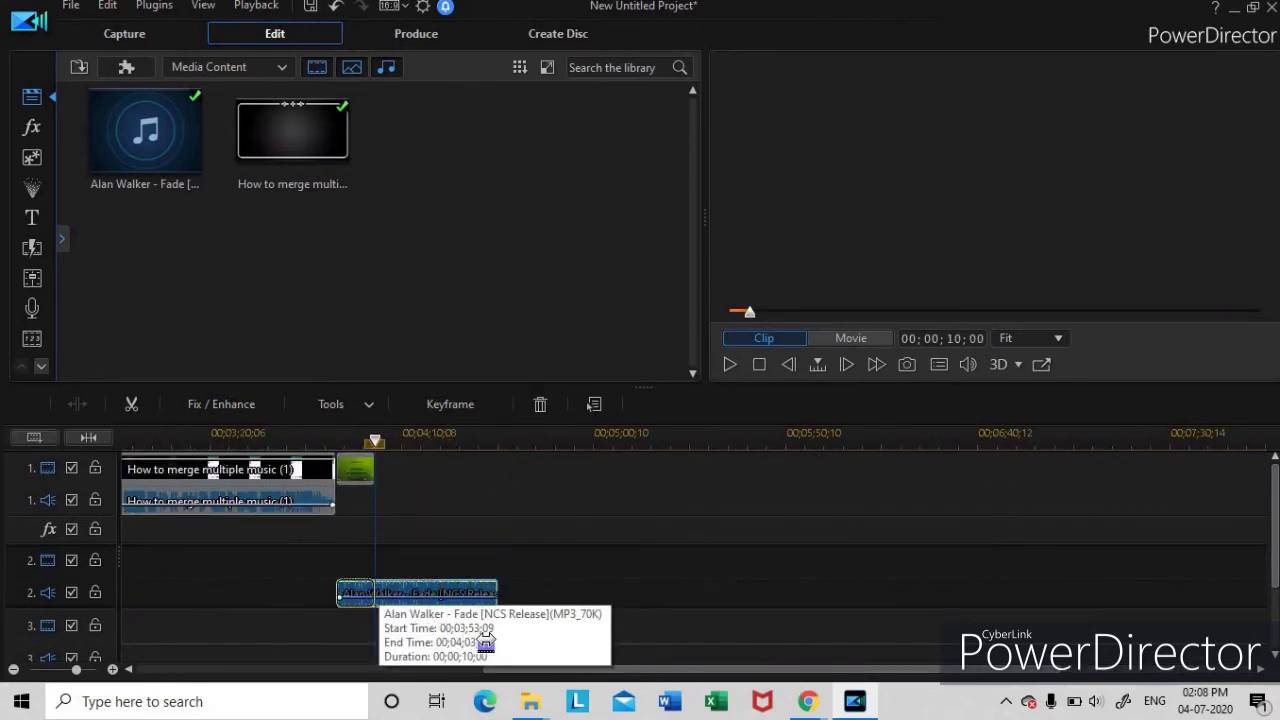
pyautogui.moveTo(634, 660); pyautogui.dragTo(170, 690)
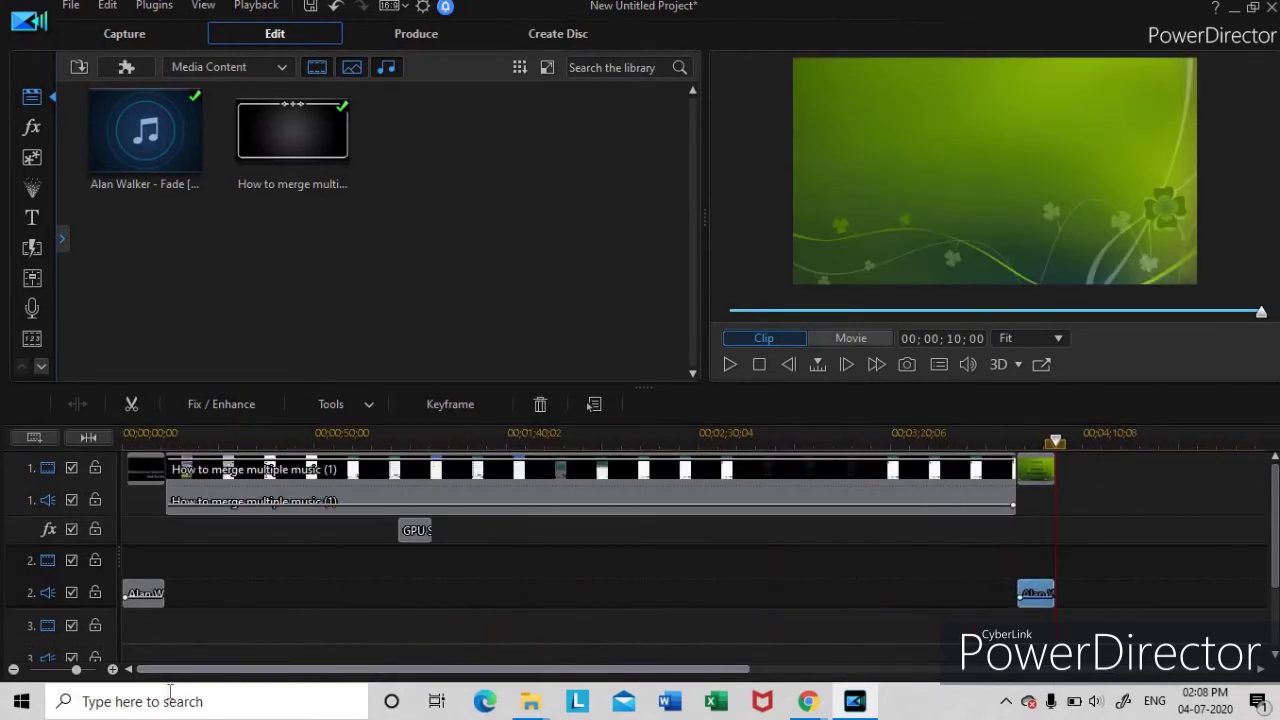
# - Play back the movie's opening and closing title sections to check the background music
pyautogui.moveTo(1262, 306); pyautogui.dragTo(728, 318)
pyautogui.click(733, 362)
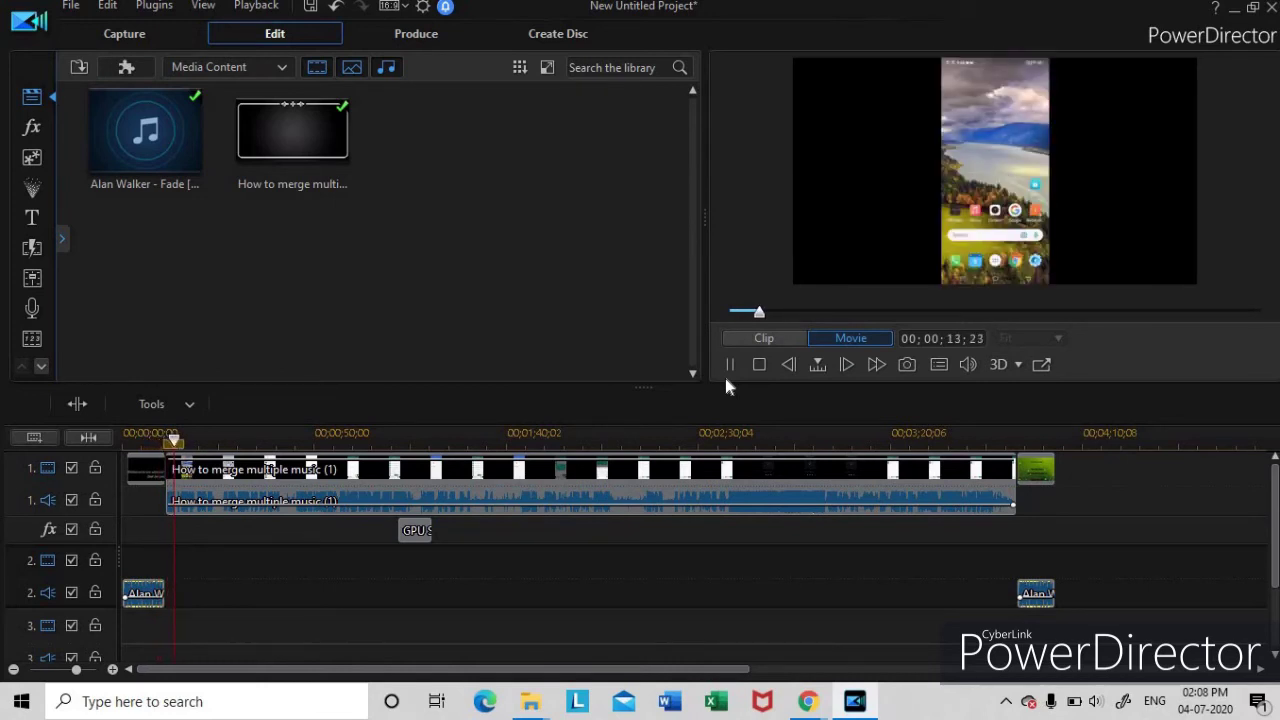
pyautogui.click(730, 364)
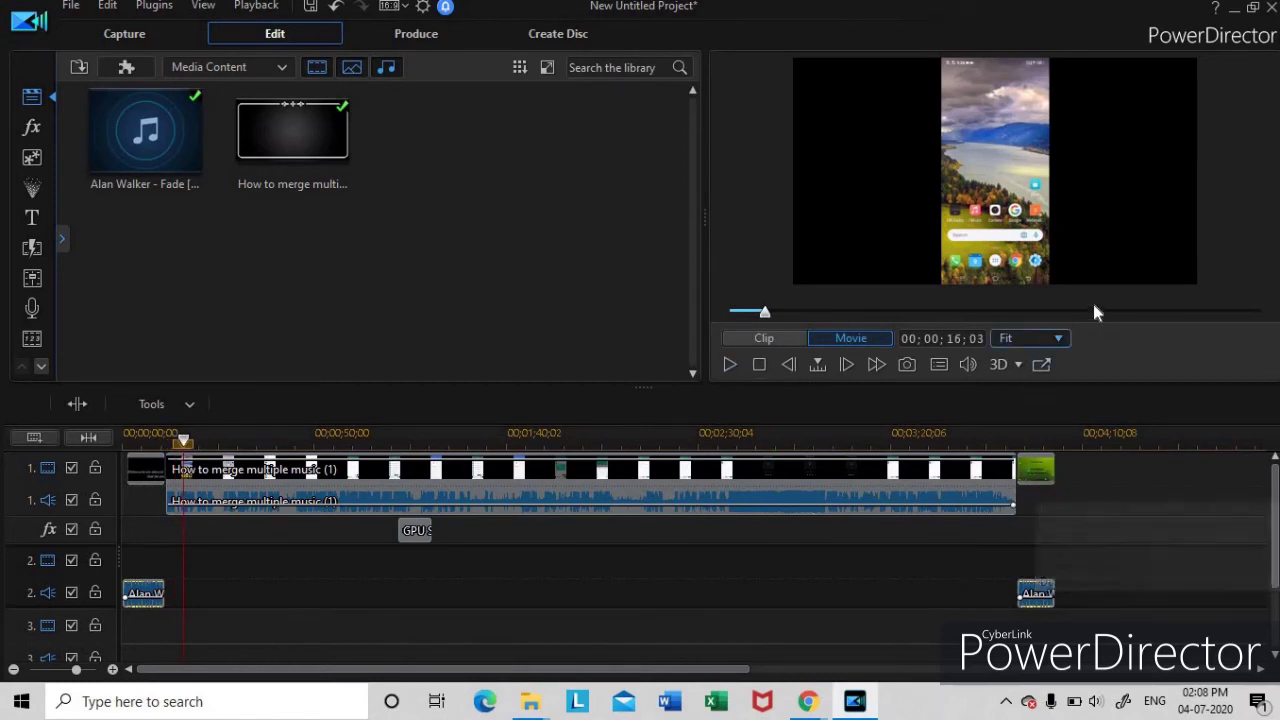
pyautogui.moveTo(1153, 314); pyautogui.dragTo(1226, 314)
pyautogui.click(728, 366)
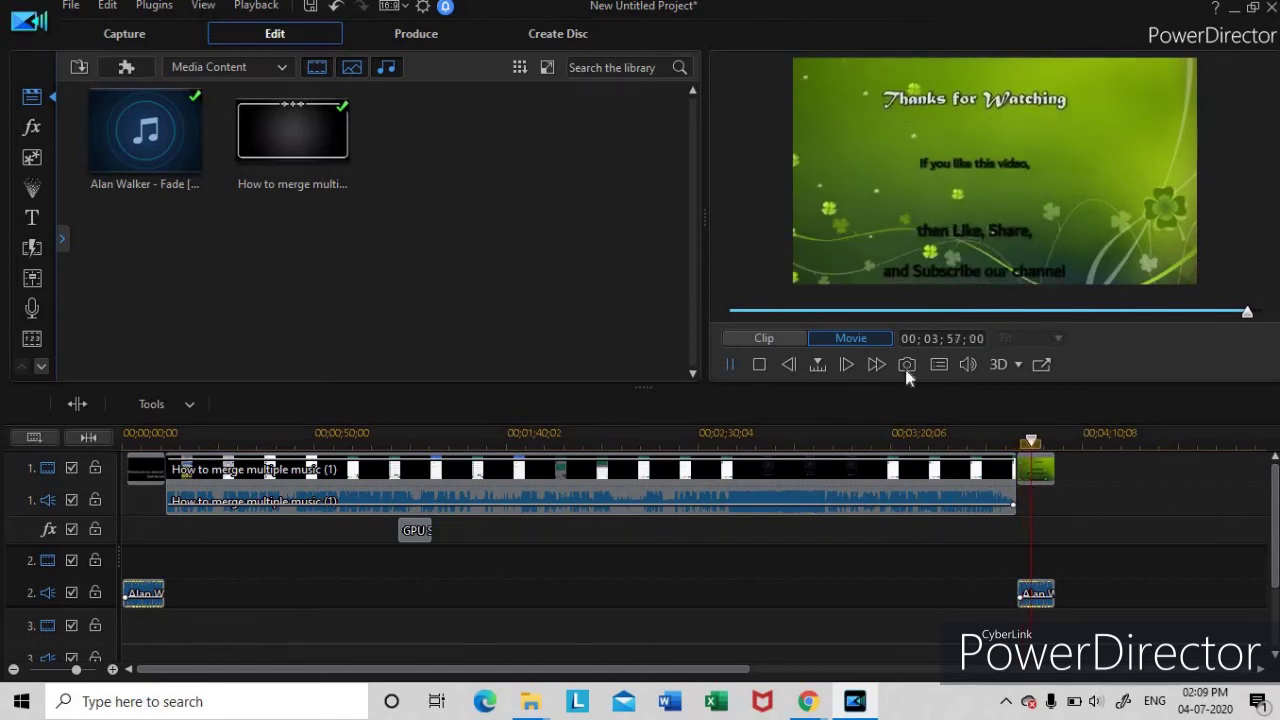
pyautogui.click(730, 364)
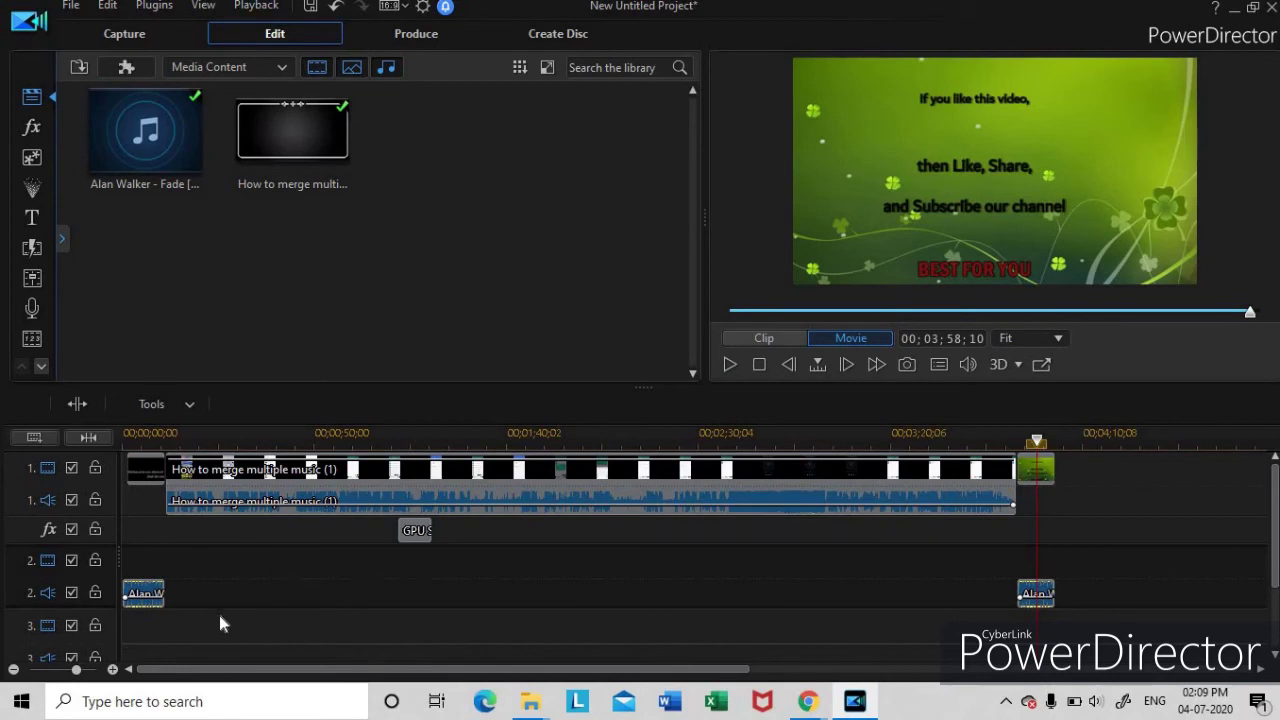
pyautogui.scroll(-1, 219, 615)
pyautogui.scroll(1, 654, 615)
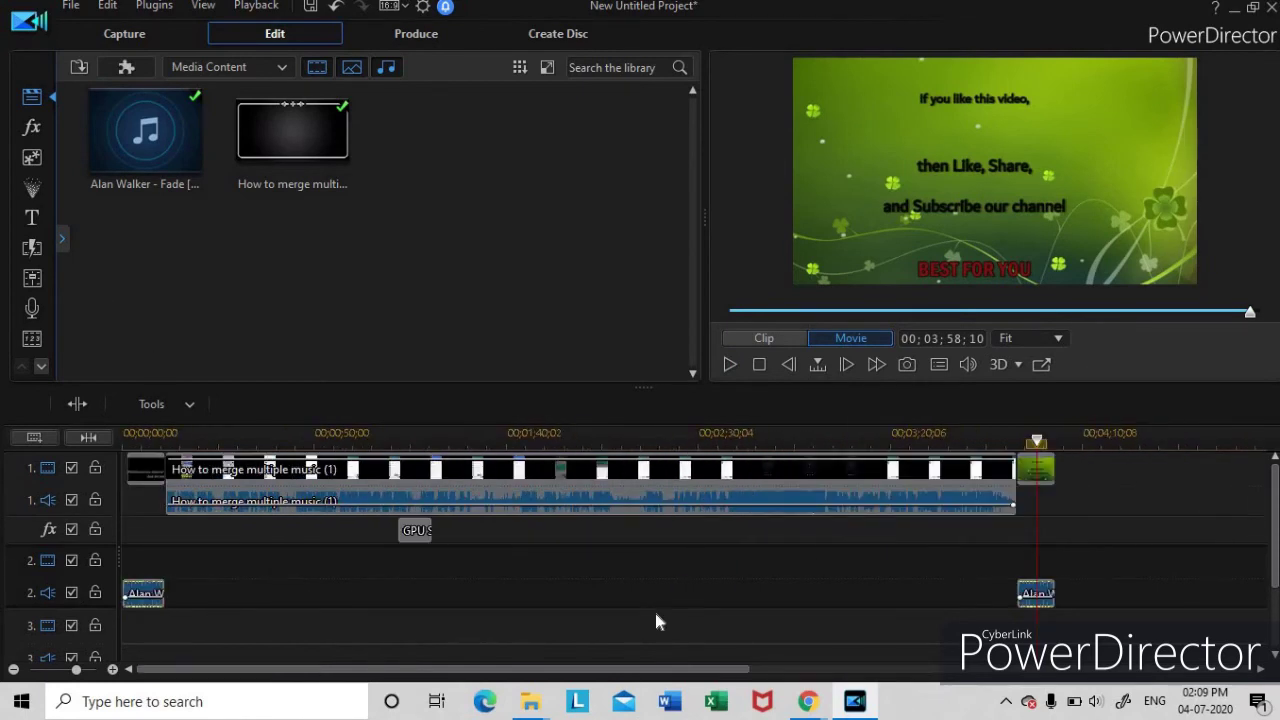
# - Open the main How to merge multiple music (1) clip in the Audio Editor
pyautogui.click(566, 483)
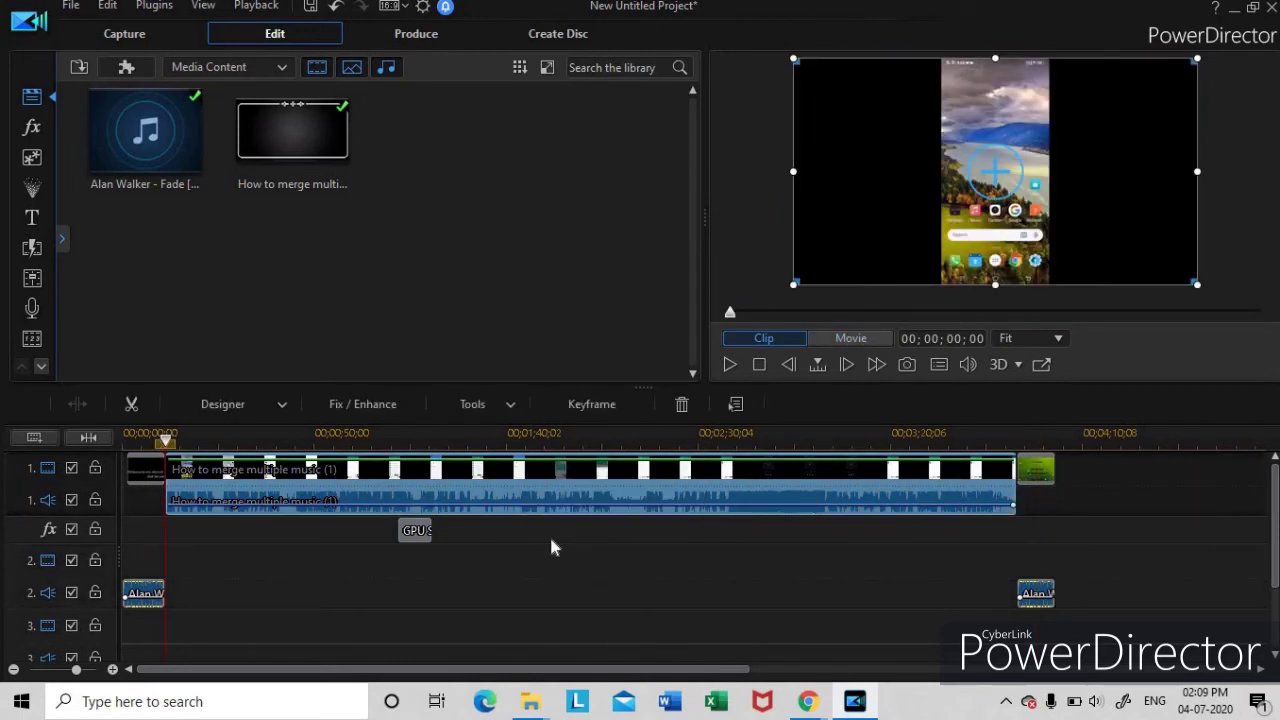
pyautogui.click(449, 596)
pyautogui.click(515, 496)
pyautogui.rightClick(516, 482)
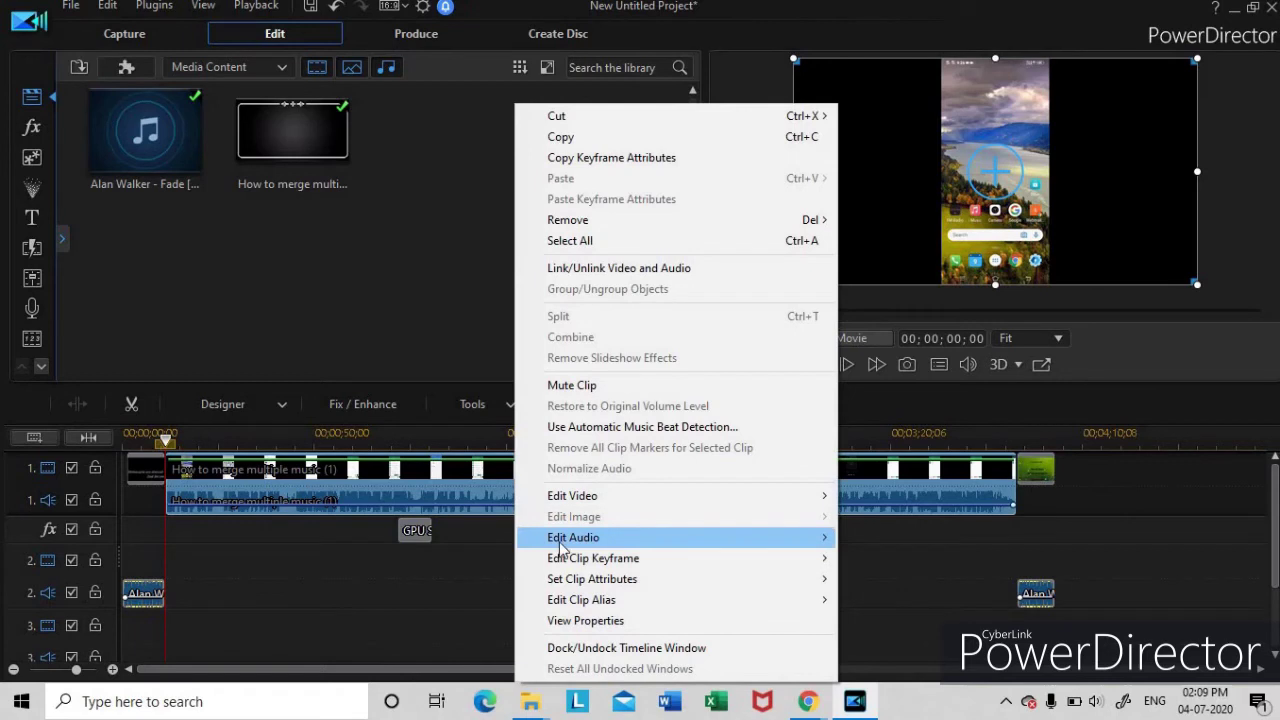
pyautogui.moveTo(560, 538)
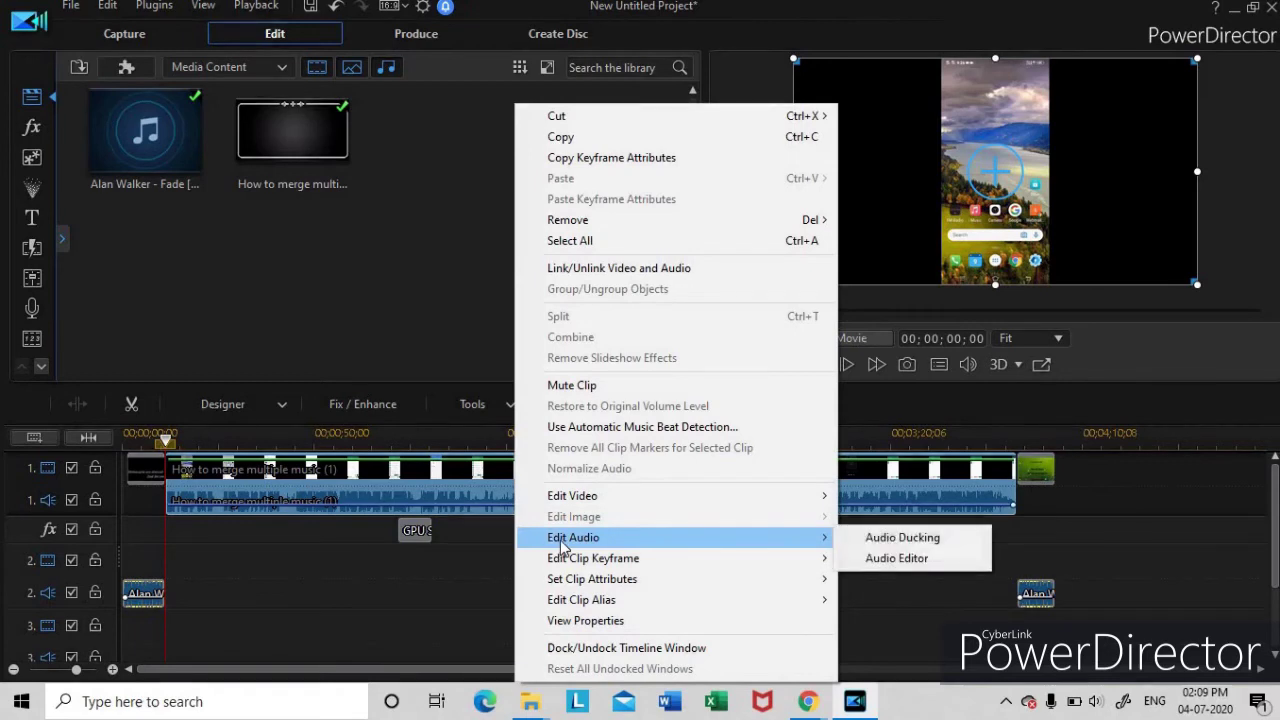
pyautogui.click(901, 558)
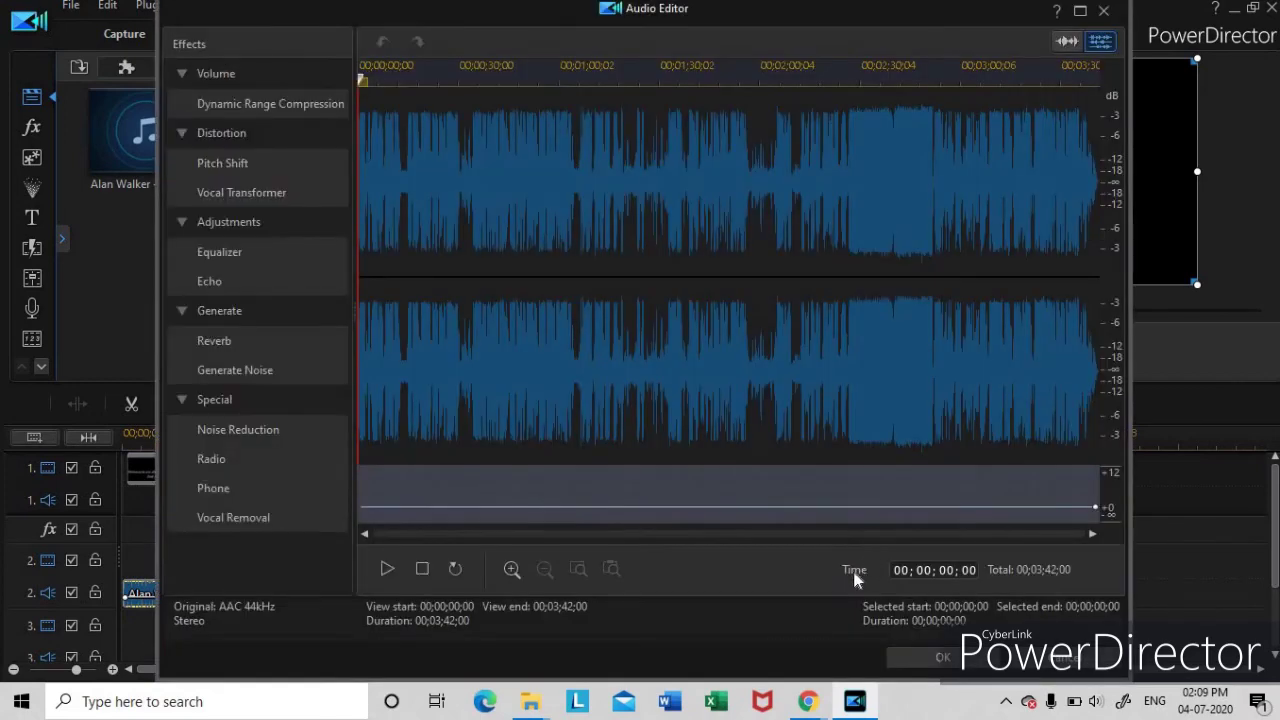
# - Preview Dynamic Range Compression on the clip's audio with output gain at 10.5 dB and limiter threshold at -13.6 dB
pyautogui.click(234, 101)
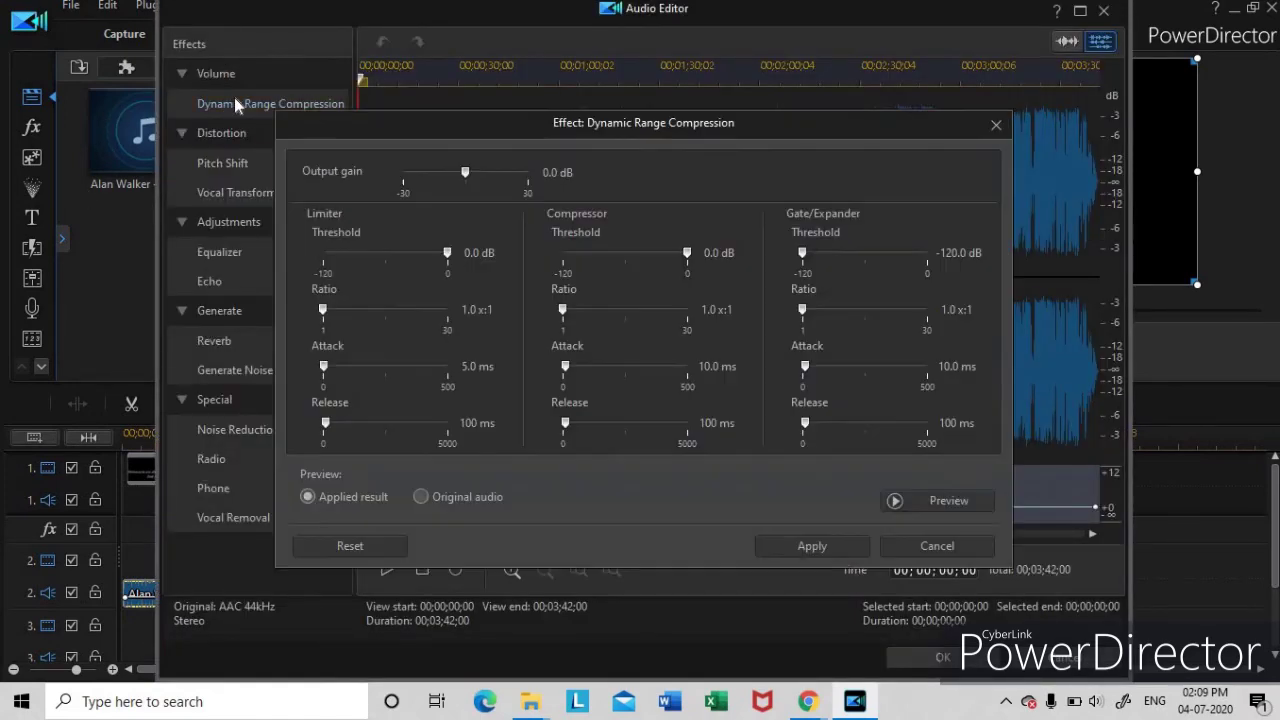
pyautogui.click(938, 505)
pyautogui.click(487, 172)
pyautogui.moveTo(500, 172); pyautogui.dragTo(513, 177)
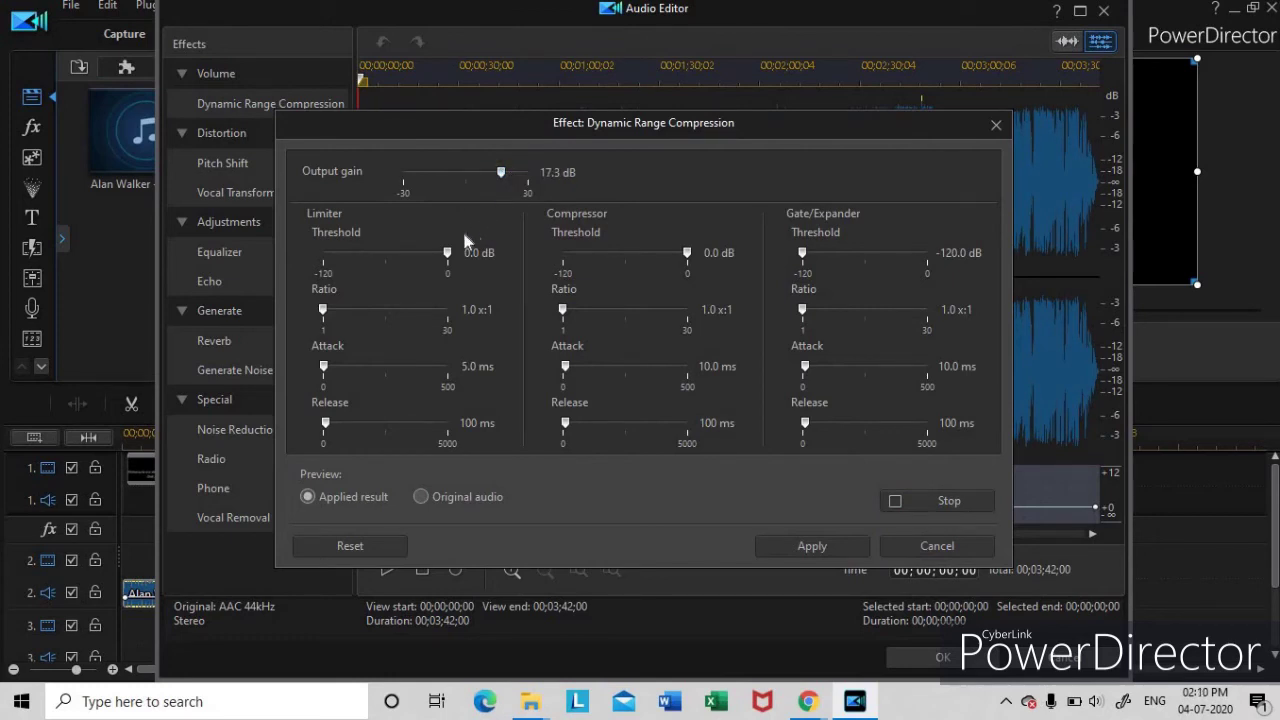
pyautogui.moveTo(448, 252); pyautogui.dragTo(435, 252)
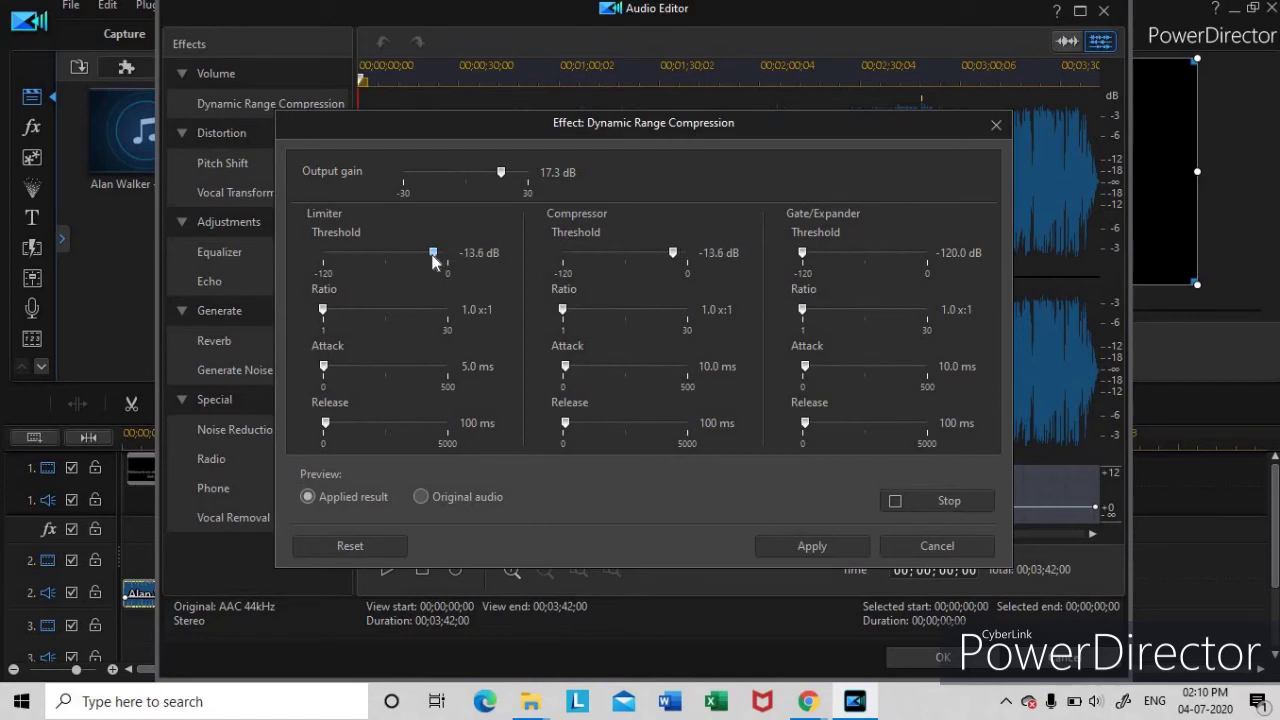
pyautogui.click(487, 171)
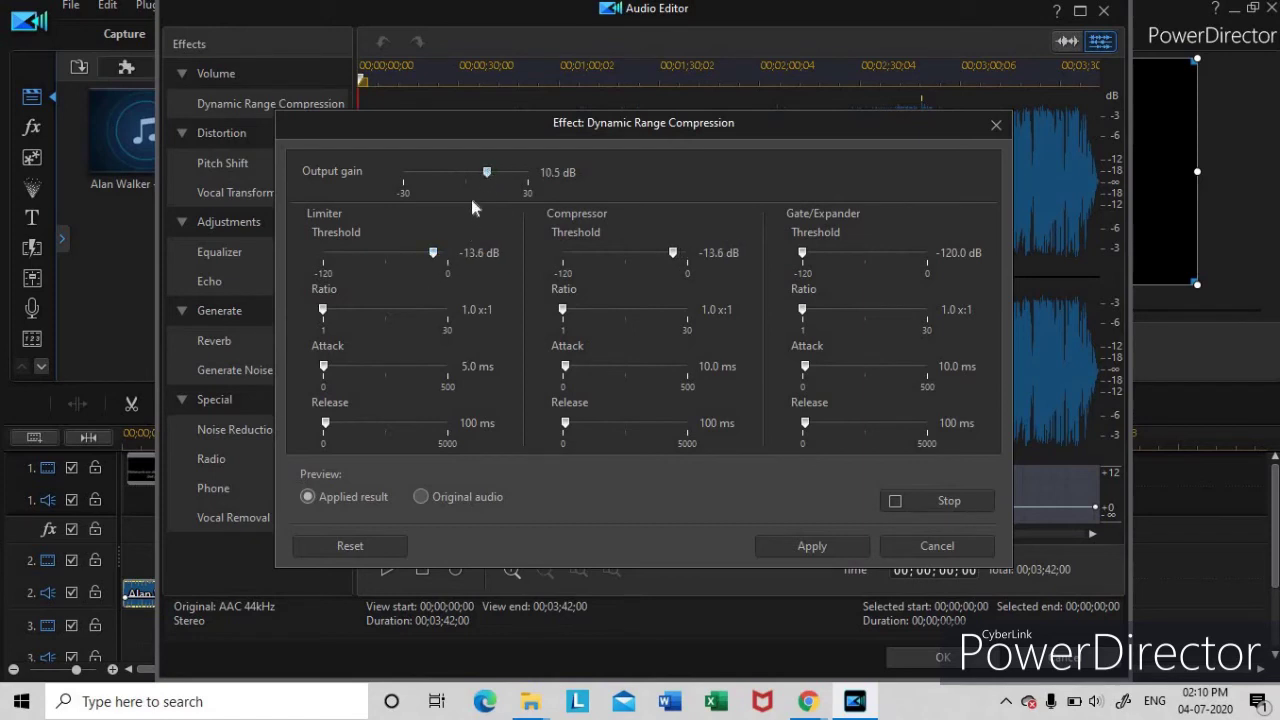
# - Raise the limiter ratio, apply the Dynamic Range Compression effect and accept the audio edits
pyautogui.click(394, 310)
pyautogui.click(414, 310)
pyautogui.moveTo(410, 312); pyautogui.dragTo(405, 312)
pyautogui.click(815, 552)
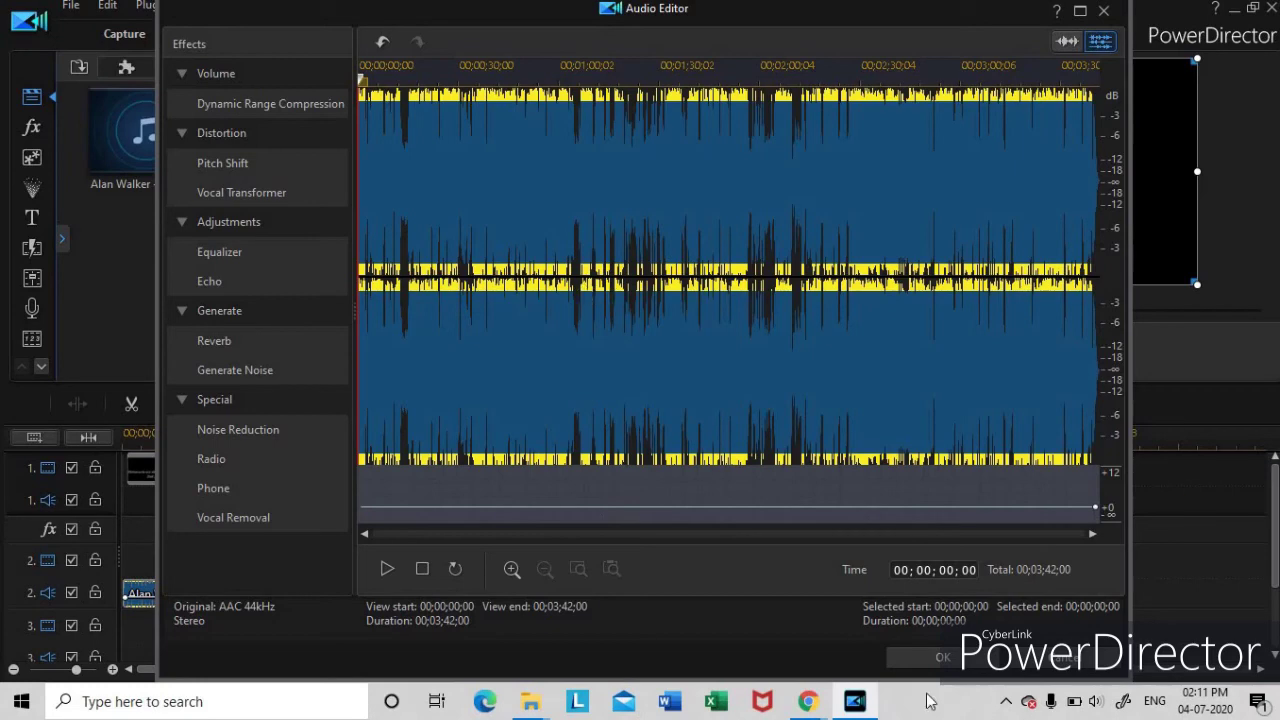
pyautogui.click(938, 658)
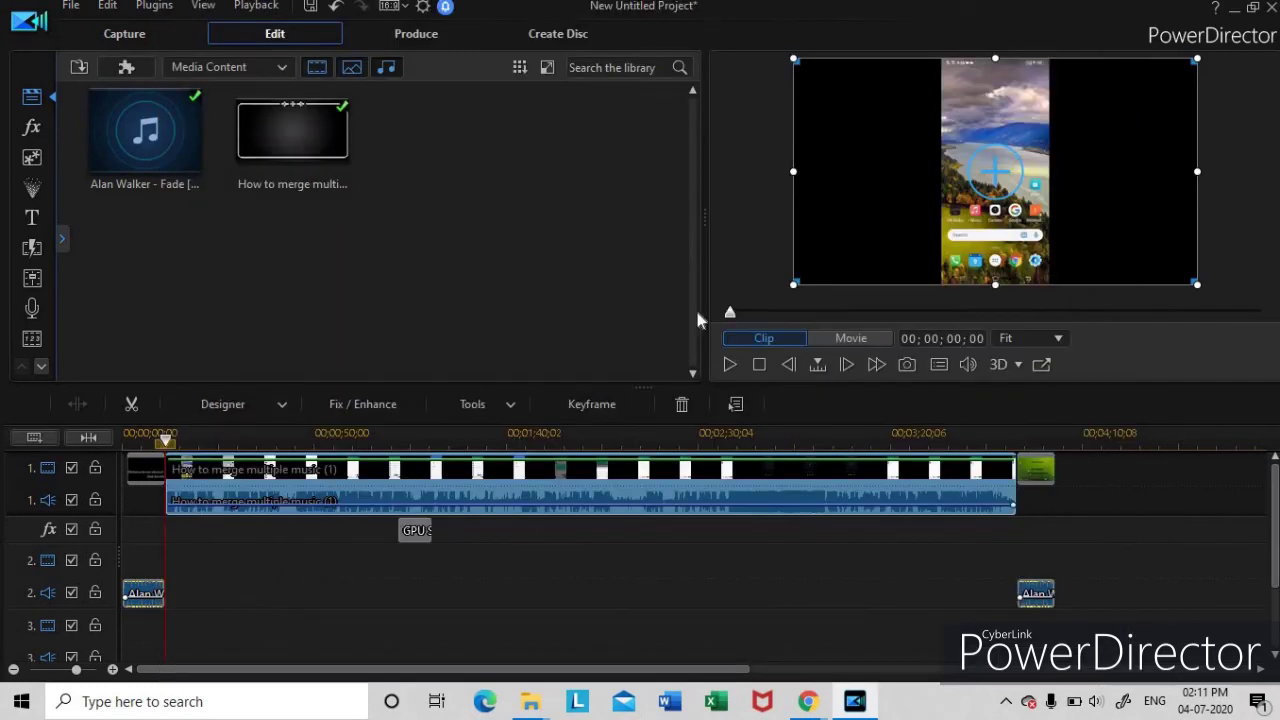
# - Play back the start of the main clip to check its edited audio
pyautogui.click(730, 365)
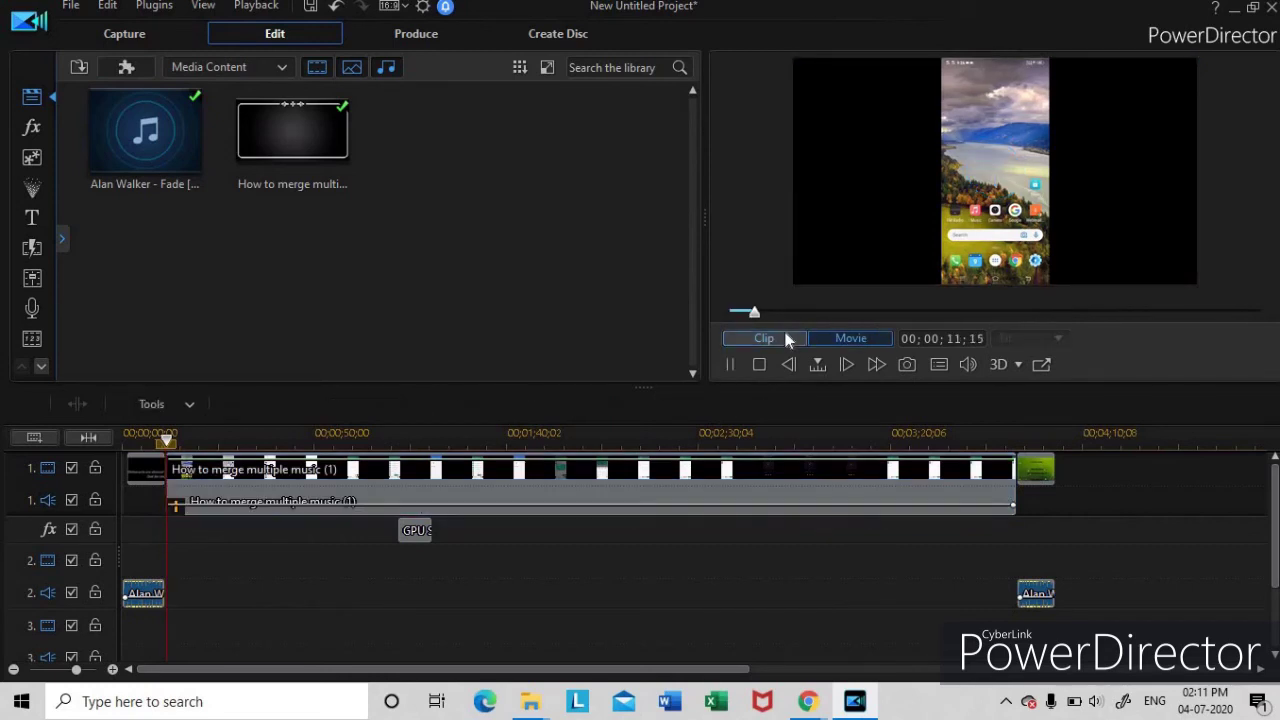
pyautogui.click(728, 362)
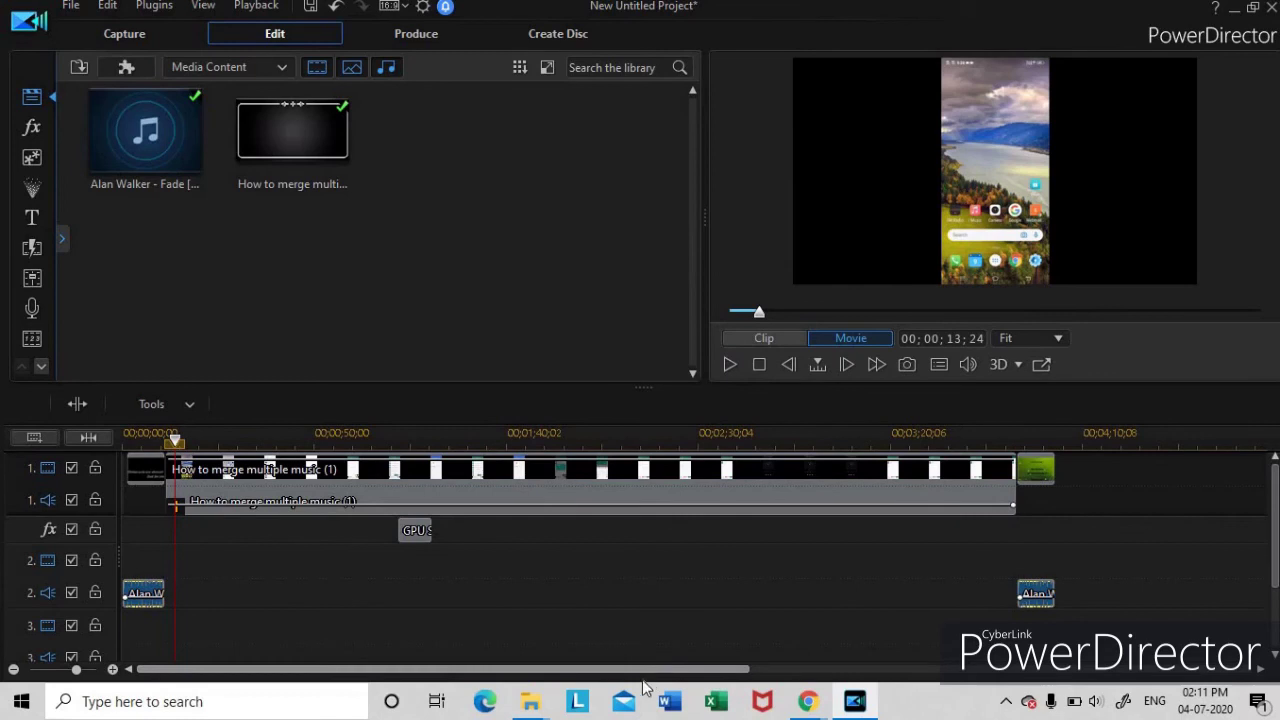
pyautogui.click(1038, 590)
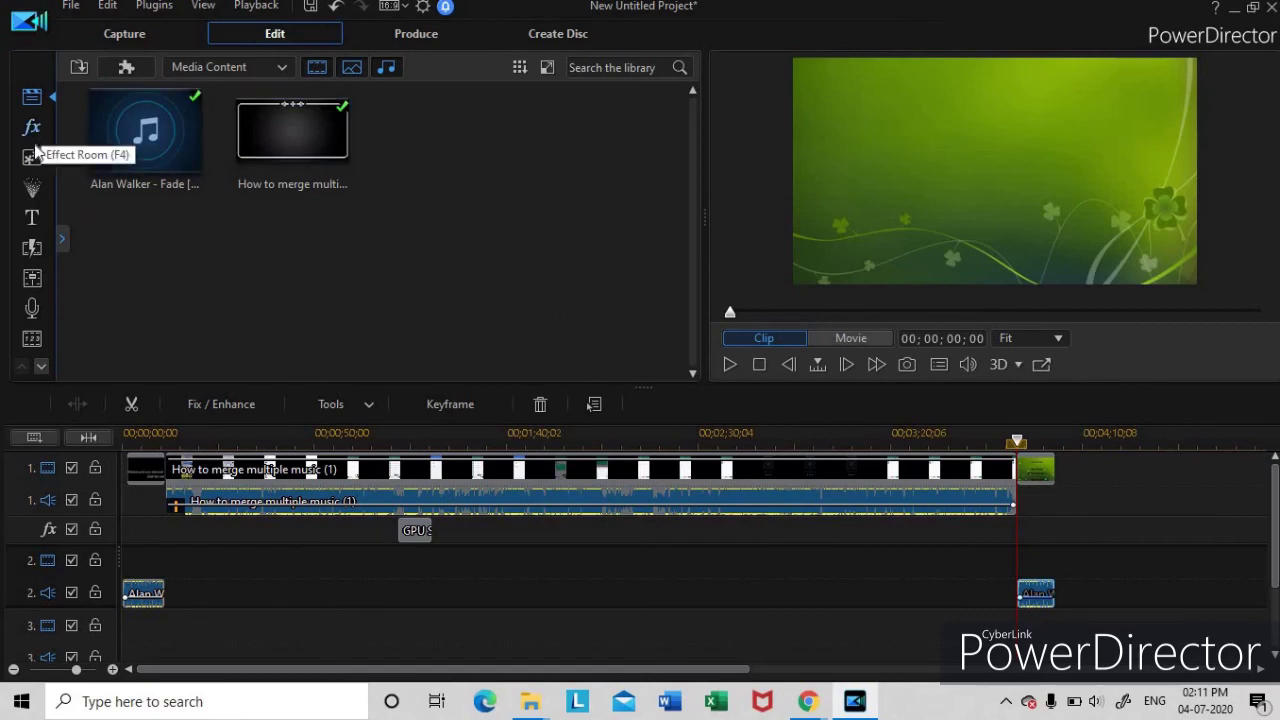
# - Try the Blur effect on the effect track at 00;01;55;18, play it back and shorten it to 00;00;04;19
pyautogui.click(31, 133)
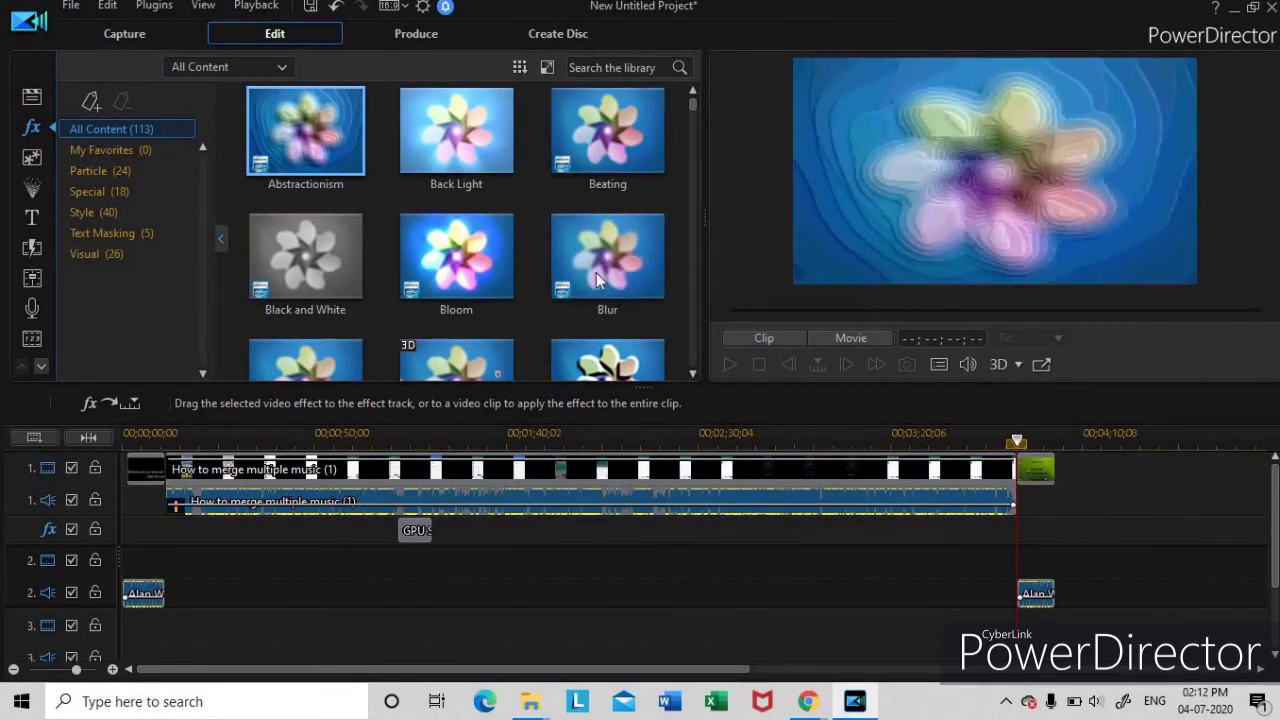
pyautogui.moveTo(604, 268); pyautogui.dragTo(575, 532)
pyautogui.click(728, 366)
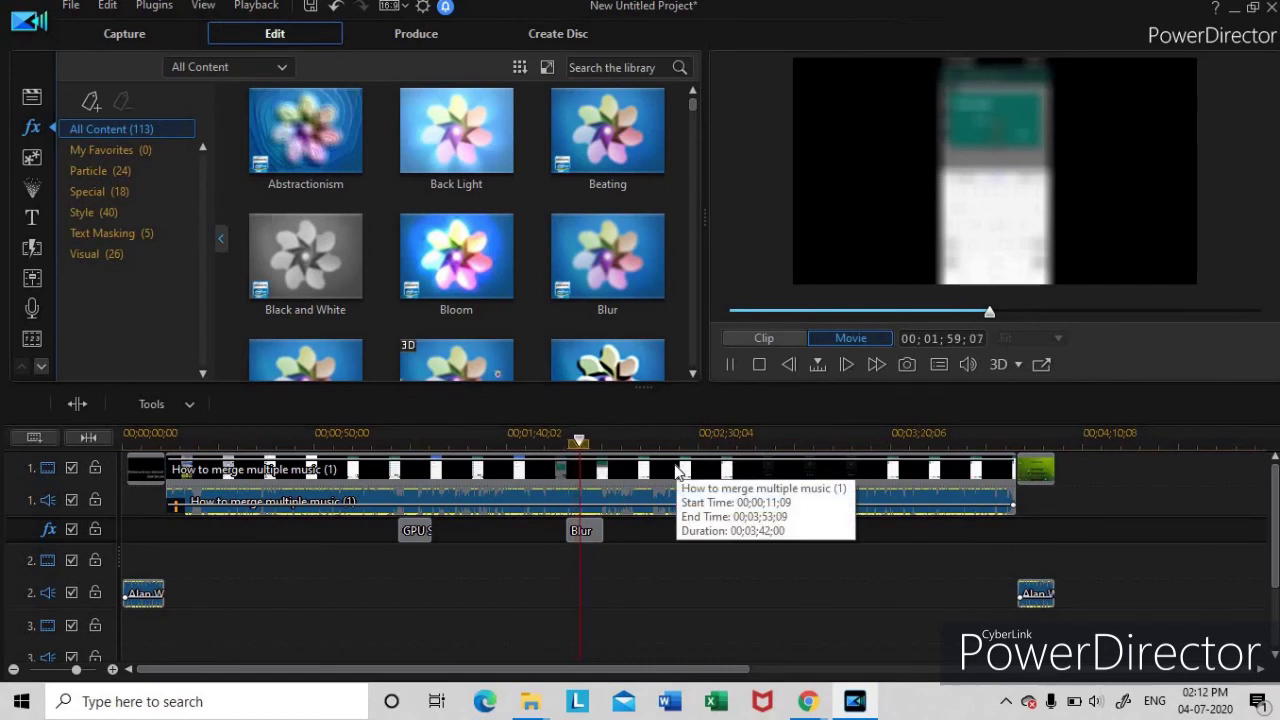
pyautogui.click(598, 534)
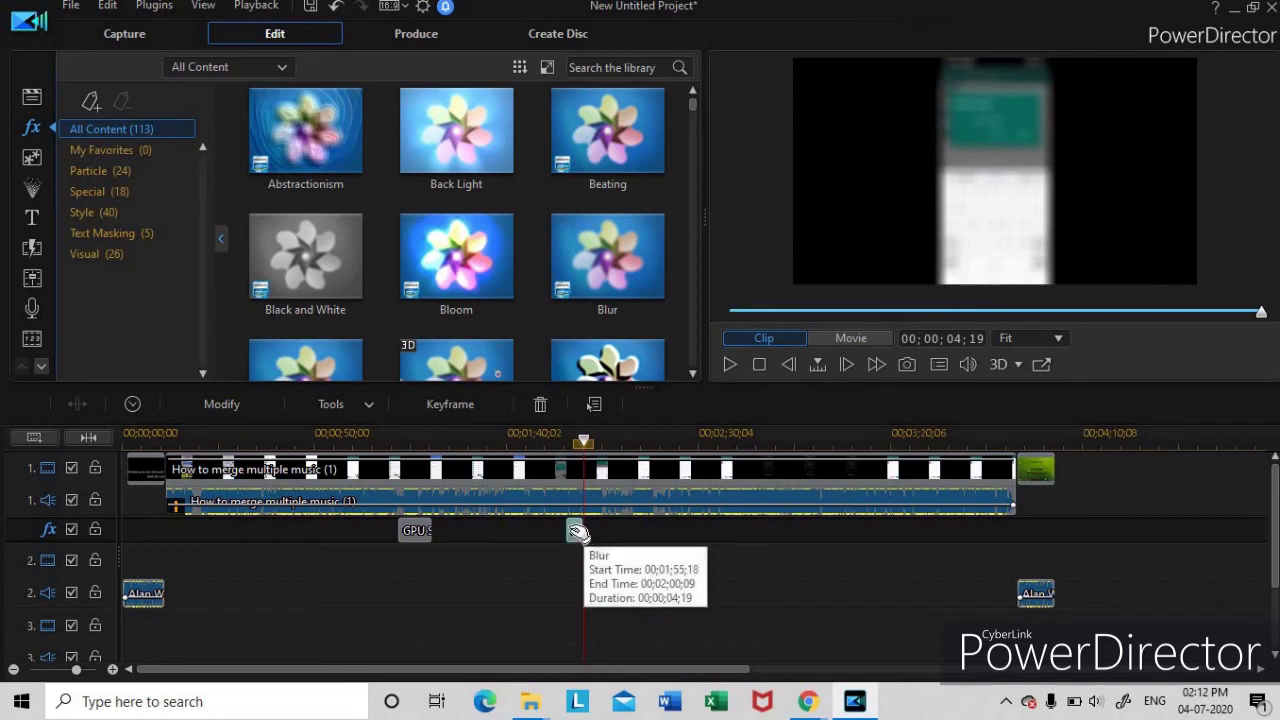
pyautogui.click(680, 507)
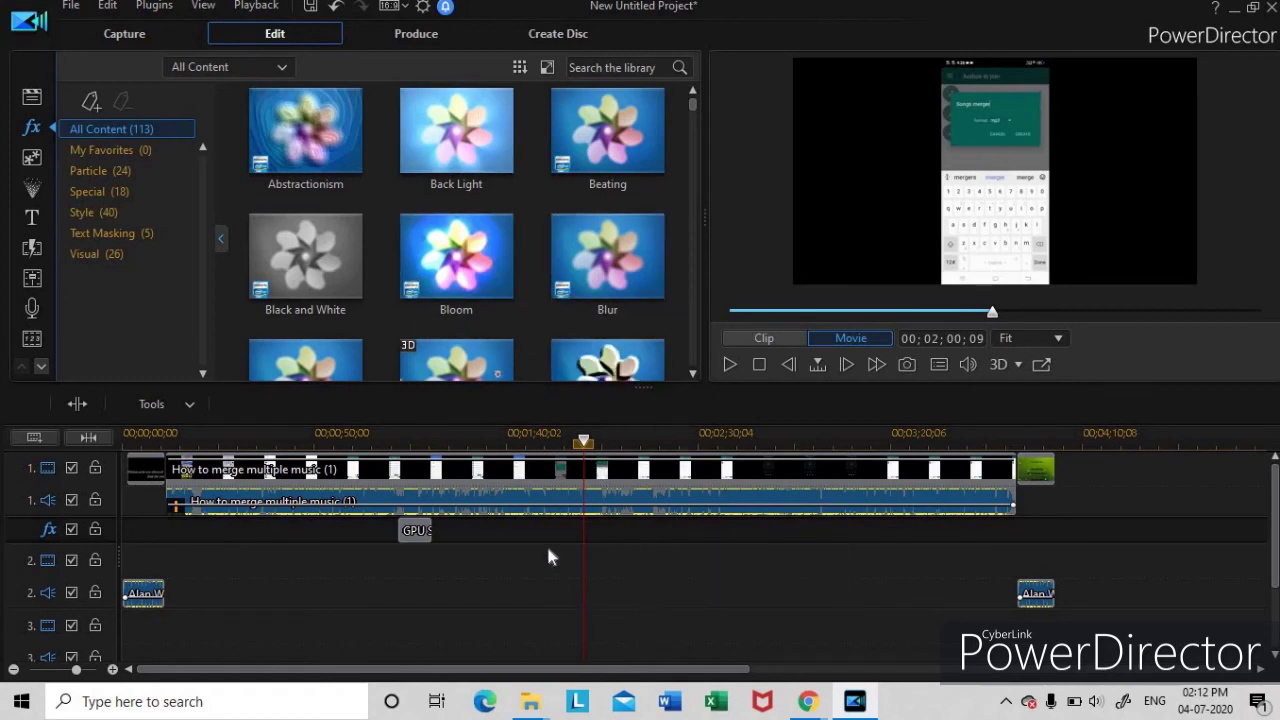
# - Return to the media library and select the Alan Walker - Fade music file
pyautogui.click(32, 96)
pyautogui.click(140, 165)
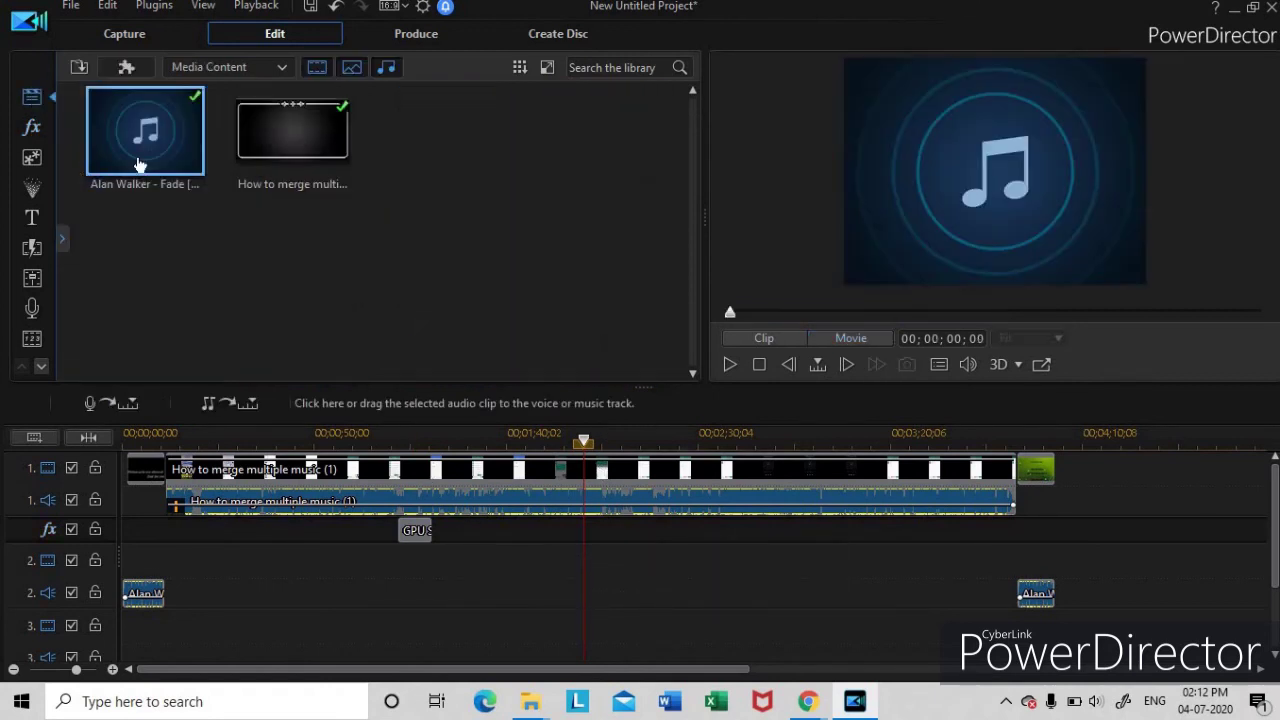